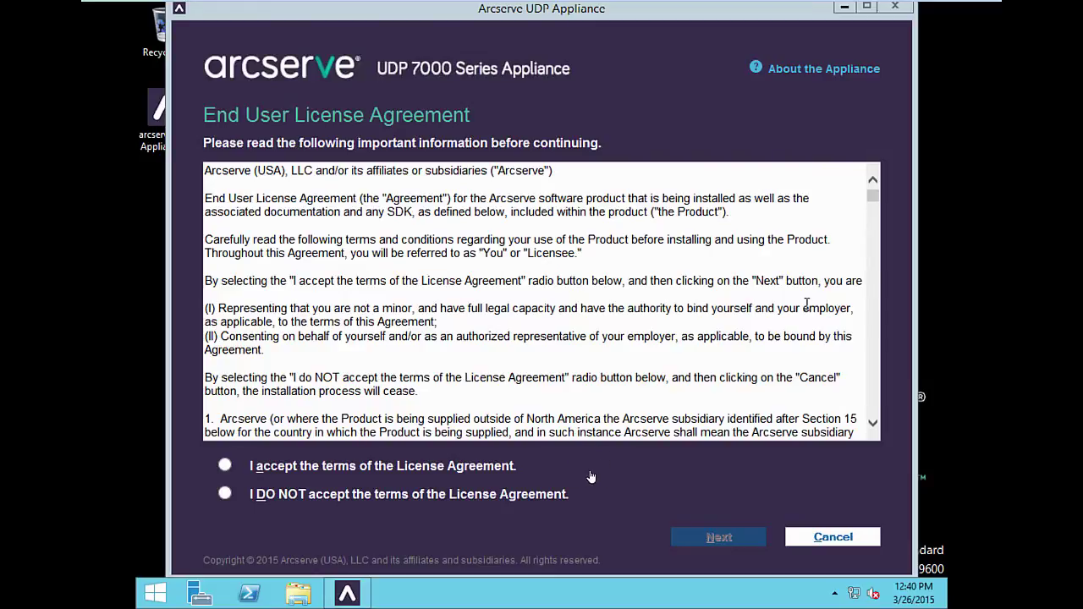
# Step: Scroll through the license agreement, accept its terms, and continue to the welcome dialog
pyautogui.click(584, 330)
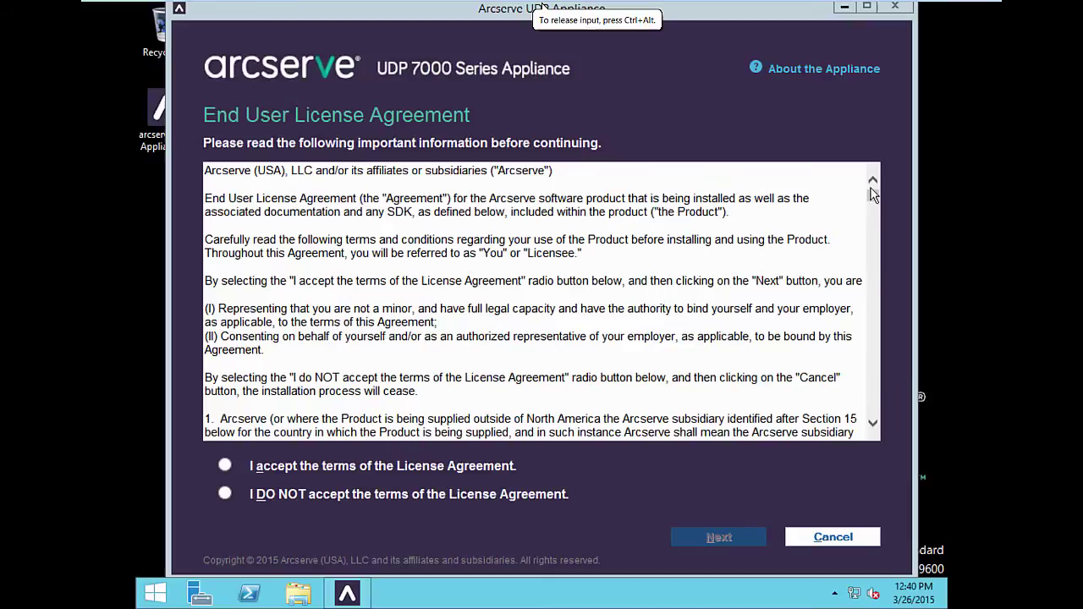
pyautogui.moveTo(873, 197); pyautogui.dragTo(873, 408)
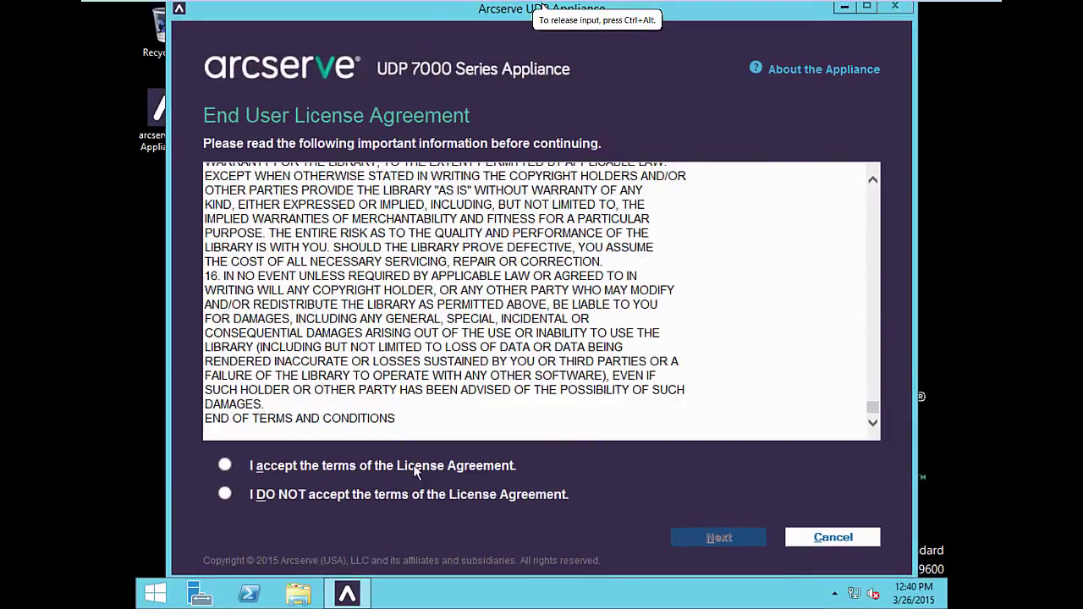
pyautogui.click(225, 465)
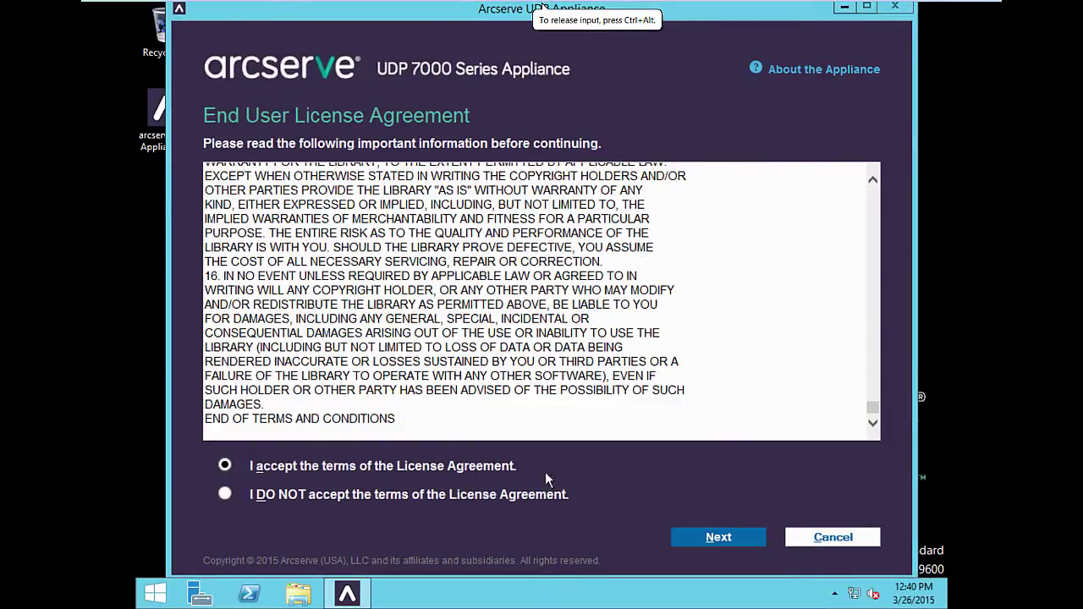
pyautogui.click(739, 539)
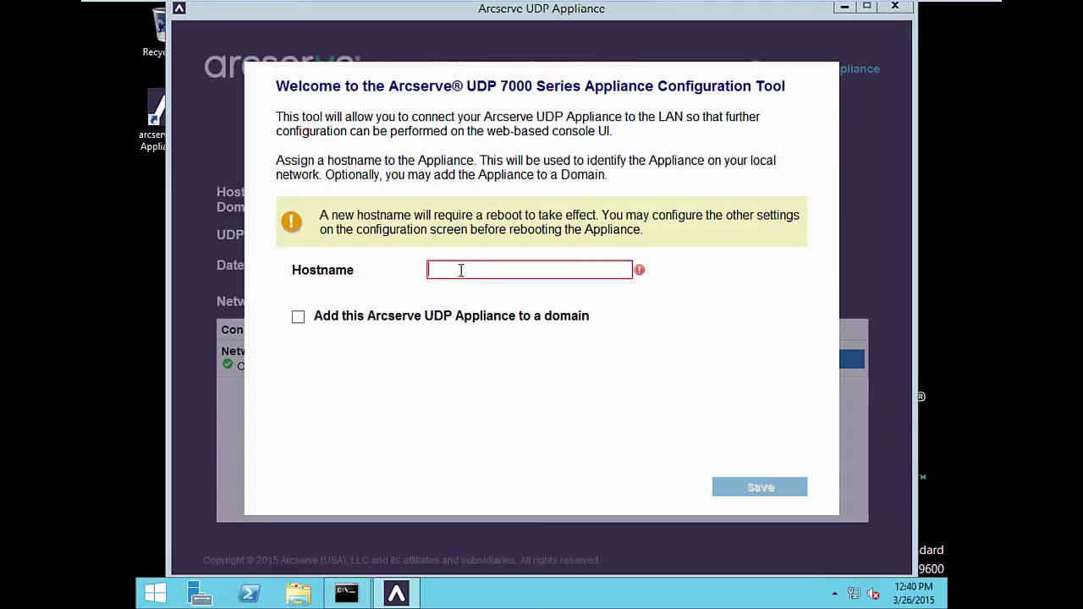
# Step: Enter hostname 'appliance', leave the domain option unchecked, and save
pyautogui.write('appli')
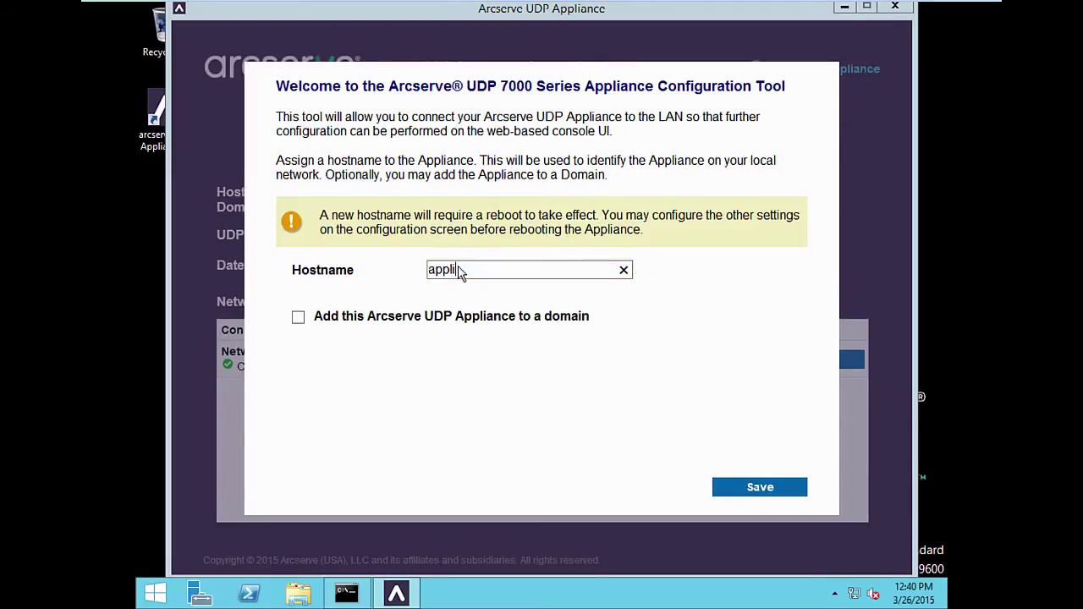
pyautogui.write('ance')
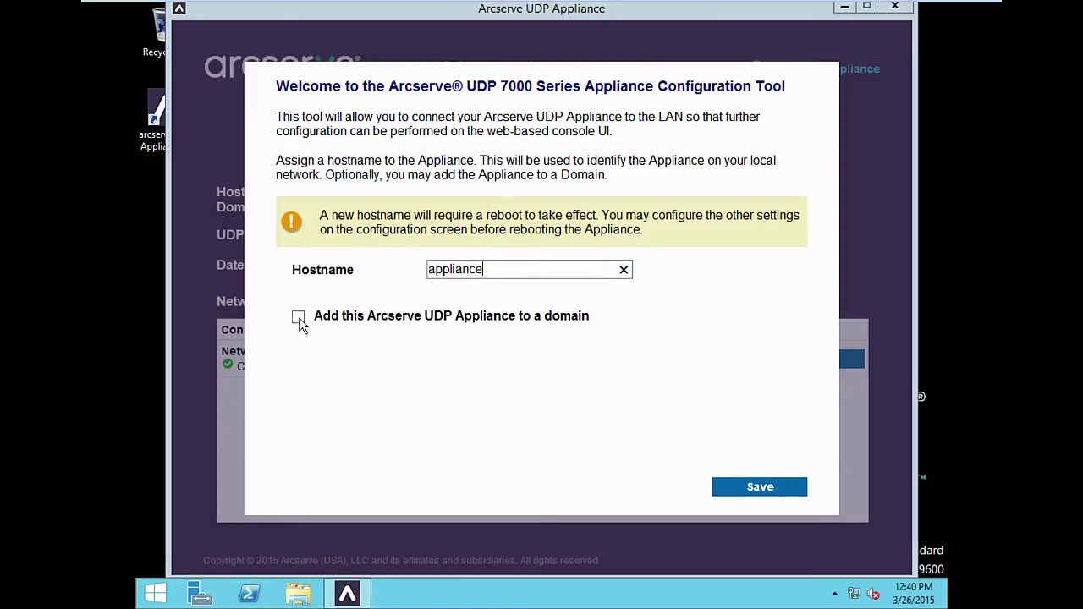
pyautogui.click(299, 319)
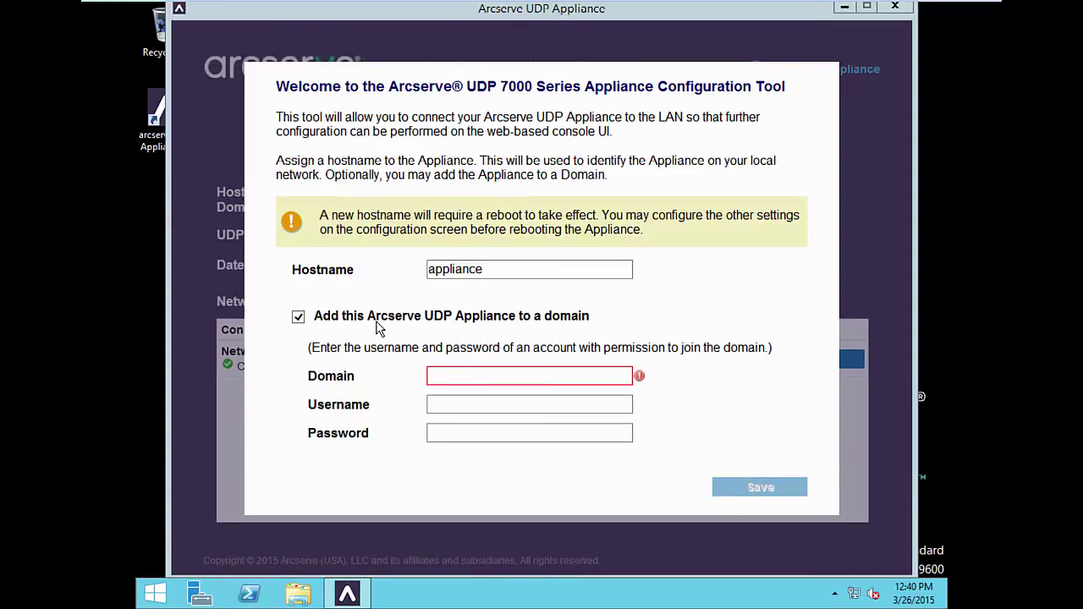
pyautogui.click(525, 373)
pyautogui.click(298, 318)
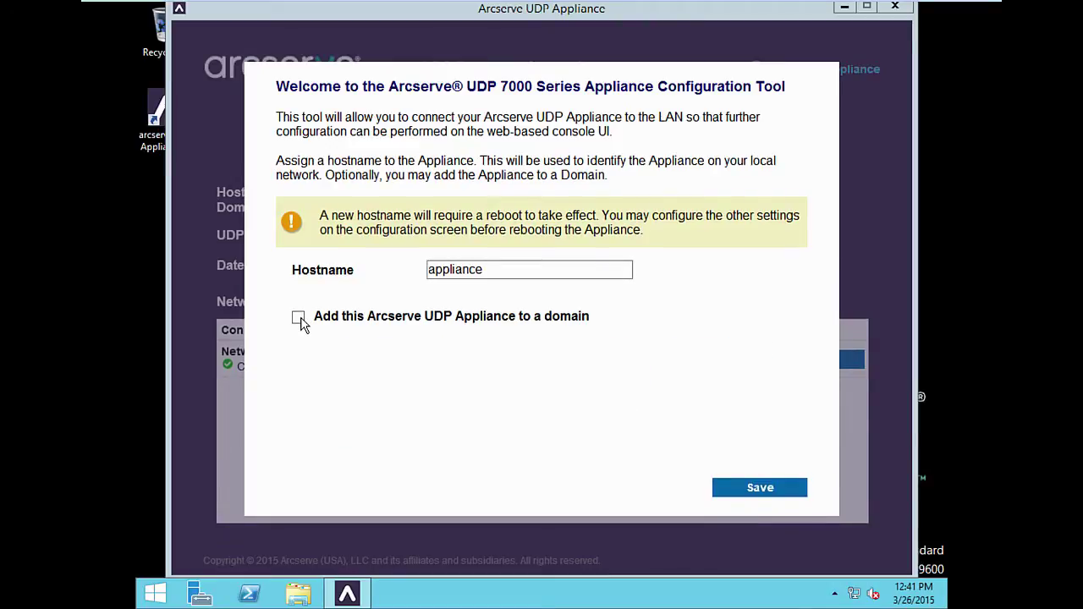
pyautogui.click(751, 489)
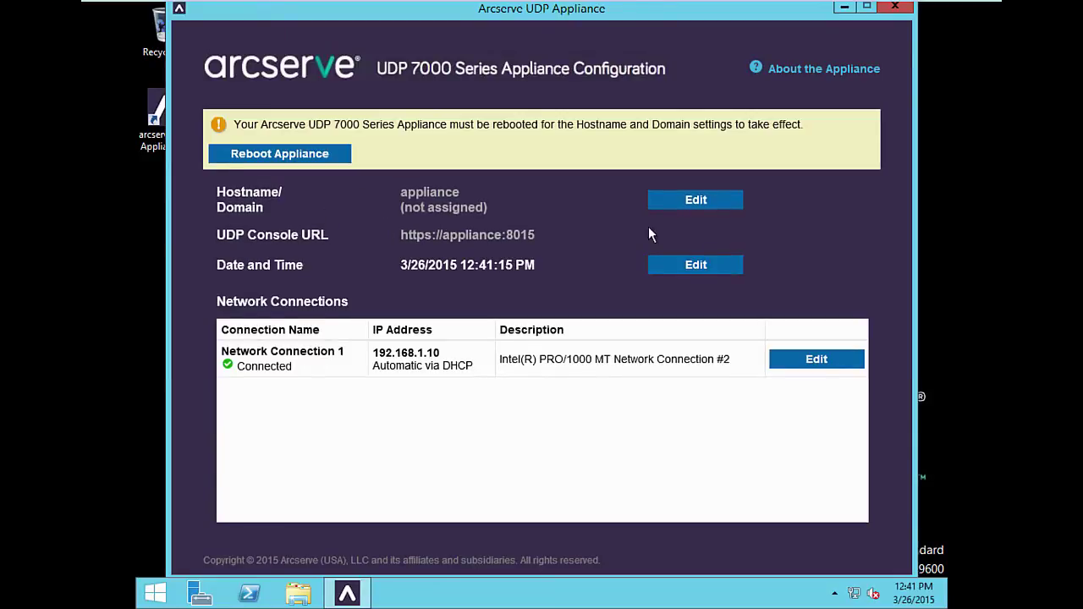
pyautogui.click(695, 200)
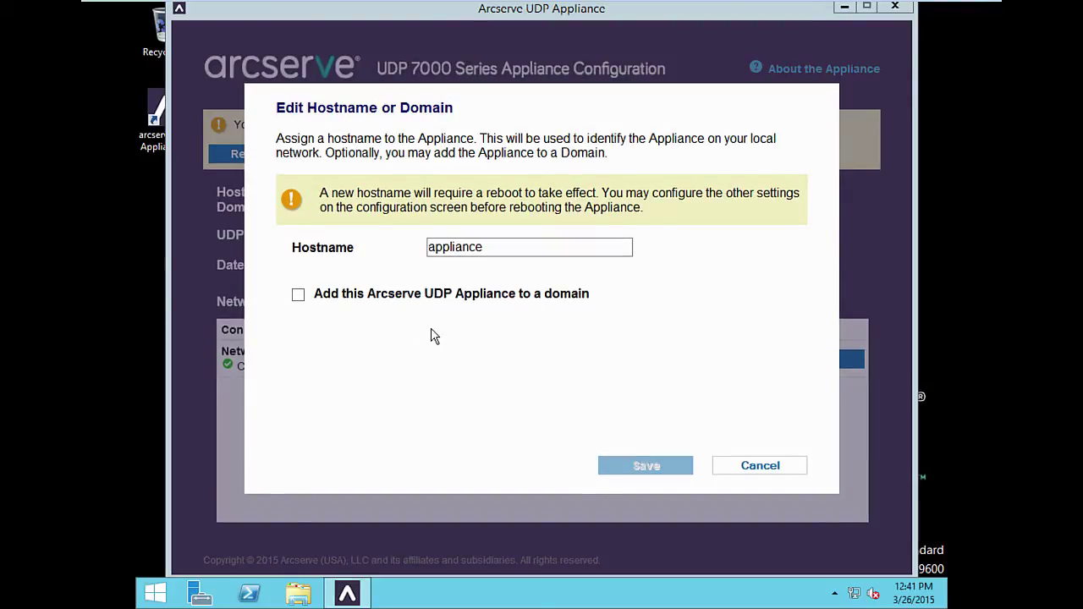
pyautogui.click(763, 466)
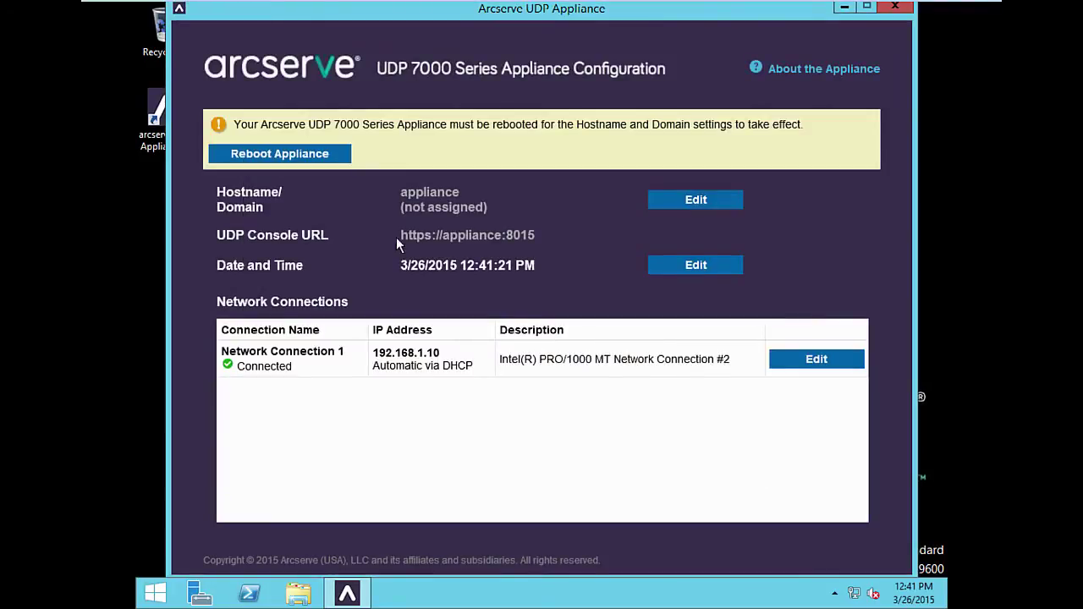
pyautogui.moveTo(402, 236); pyautogui.dragTo(529, 243)
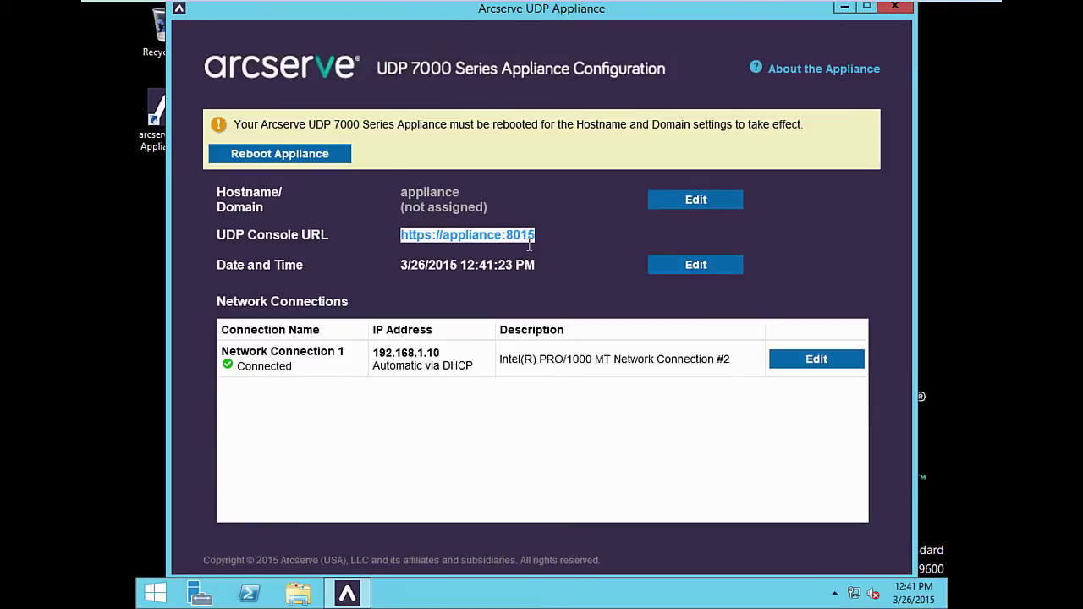
pyautogui.click(487, 272)
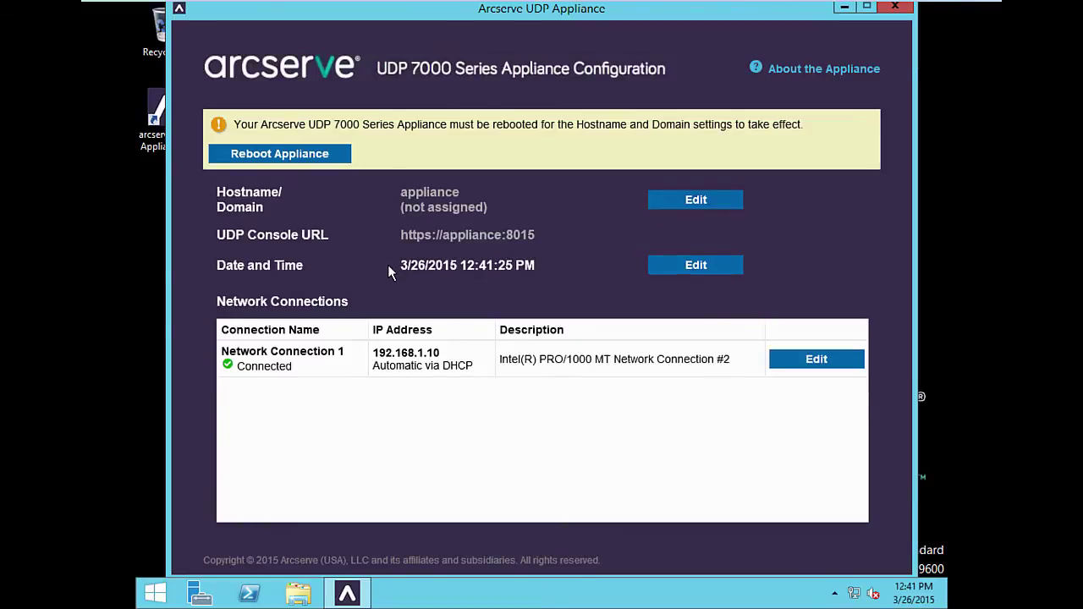
pyautogui.click(695, 267)
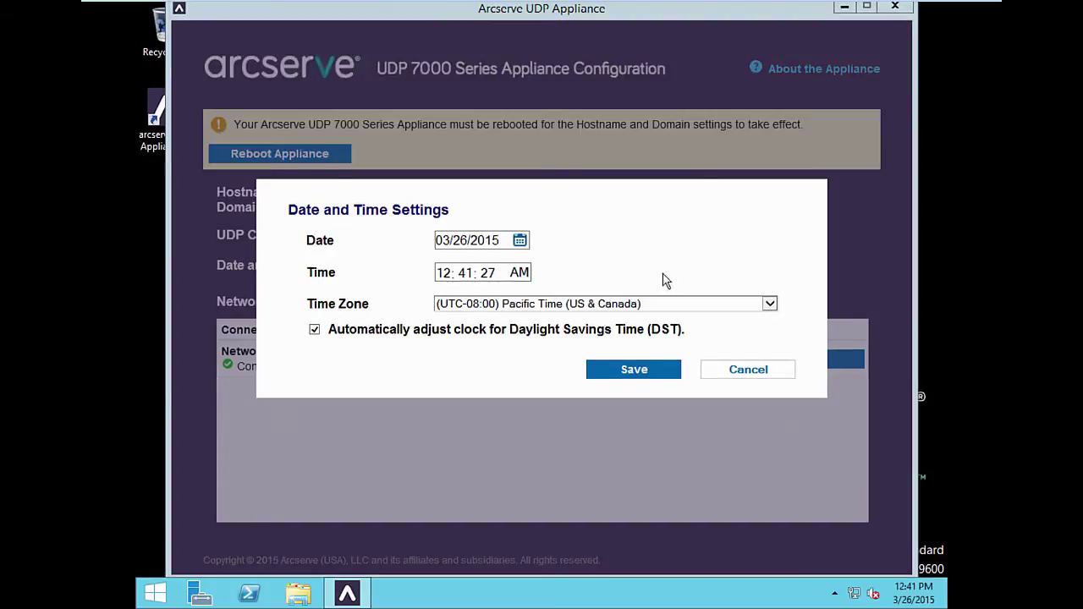
pyautogui.click(748, 370)
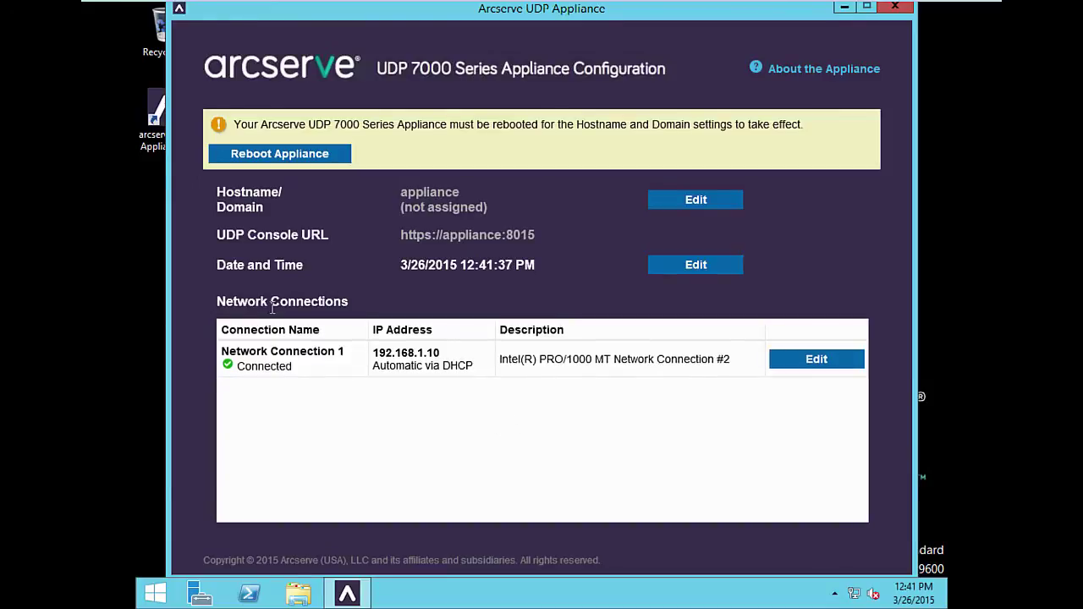
pyautogui.click(812, 362)
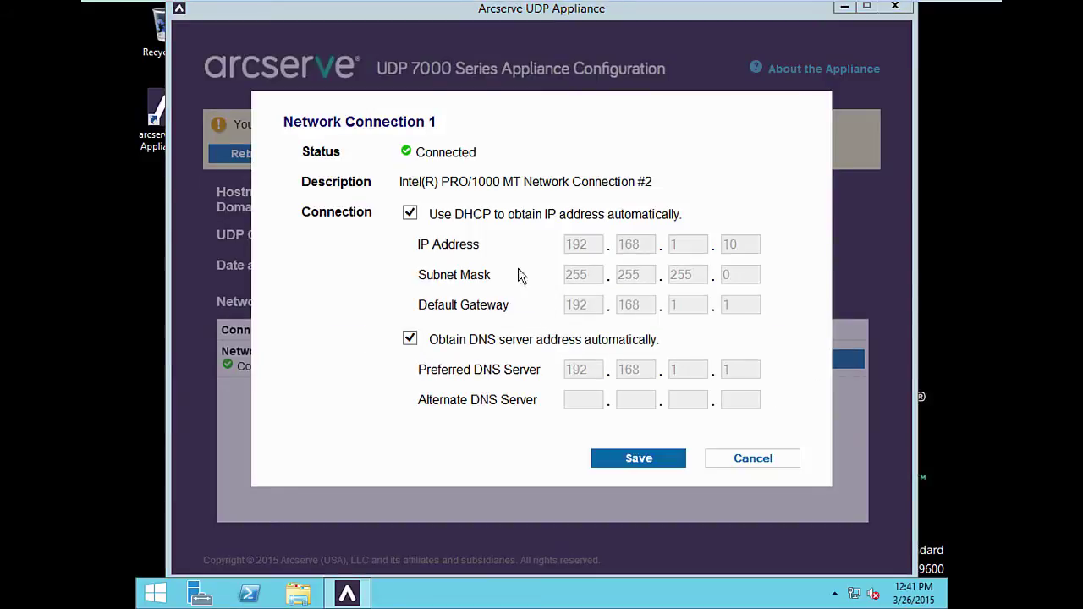
pyautogui.click(410, 215)
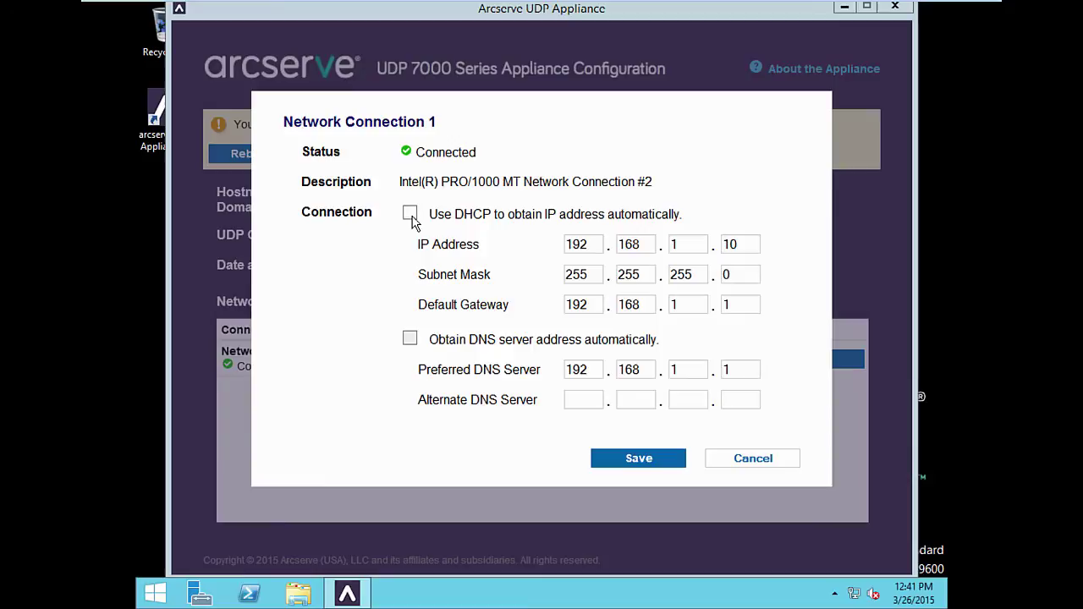
pyautogui.click(410, 215)
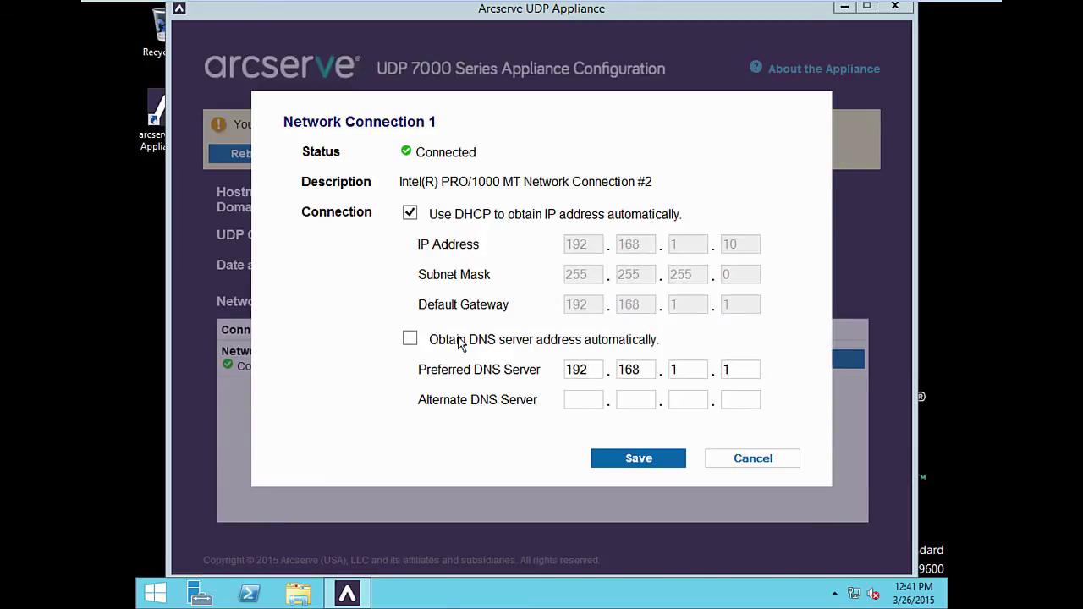
pyautogui.click(753, 461)
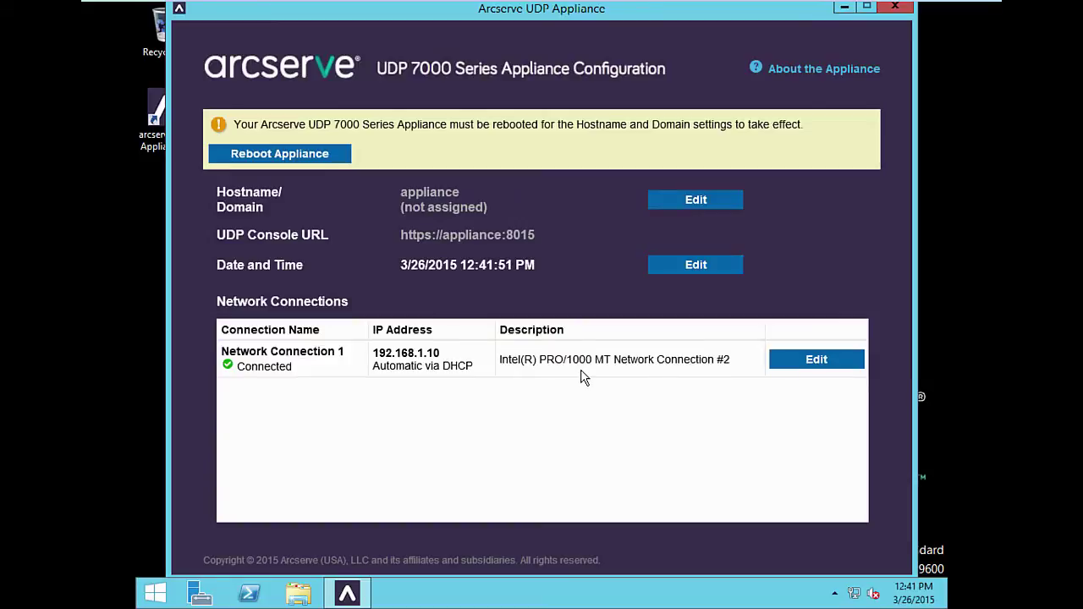
# Step: Reboot the appliance and wait for the configuration window to return
pyautogui.click(273, 155)
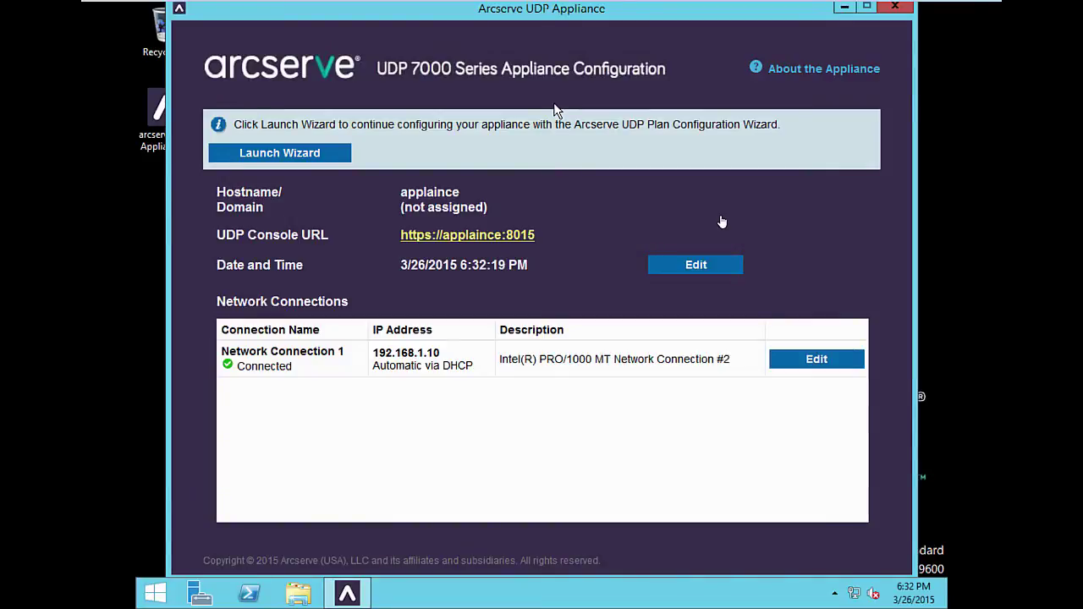
pyautogui.click(554, 108)
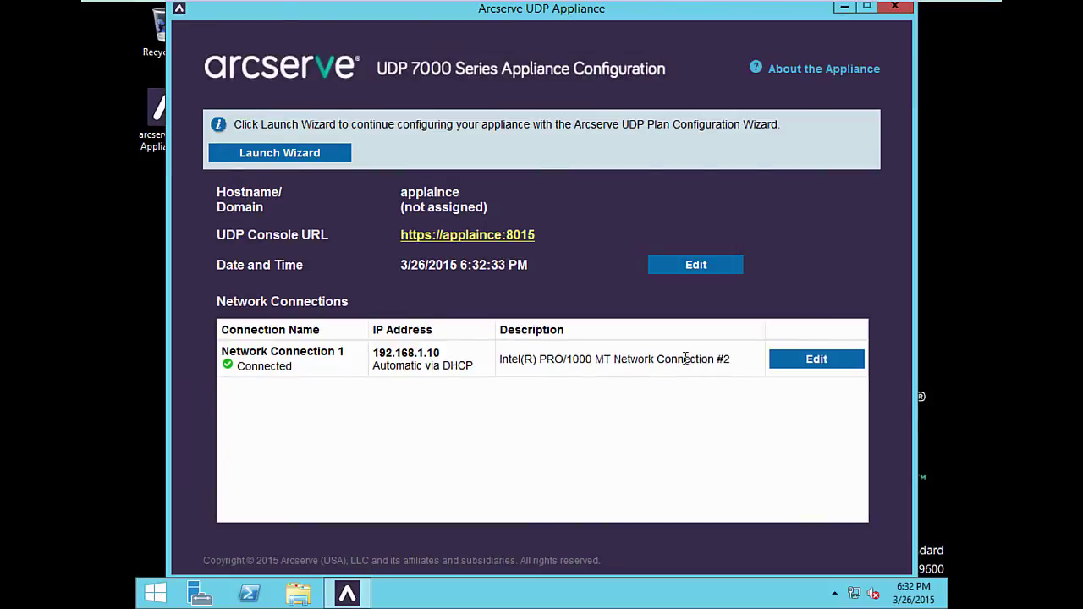
# Step: Launch the plan wizard, sign in with the Administrator password, and maximize the browser
pyautogui.click(279, 157)
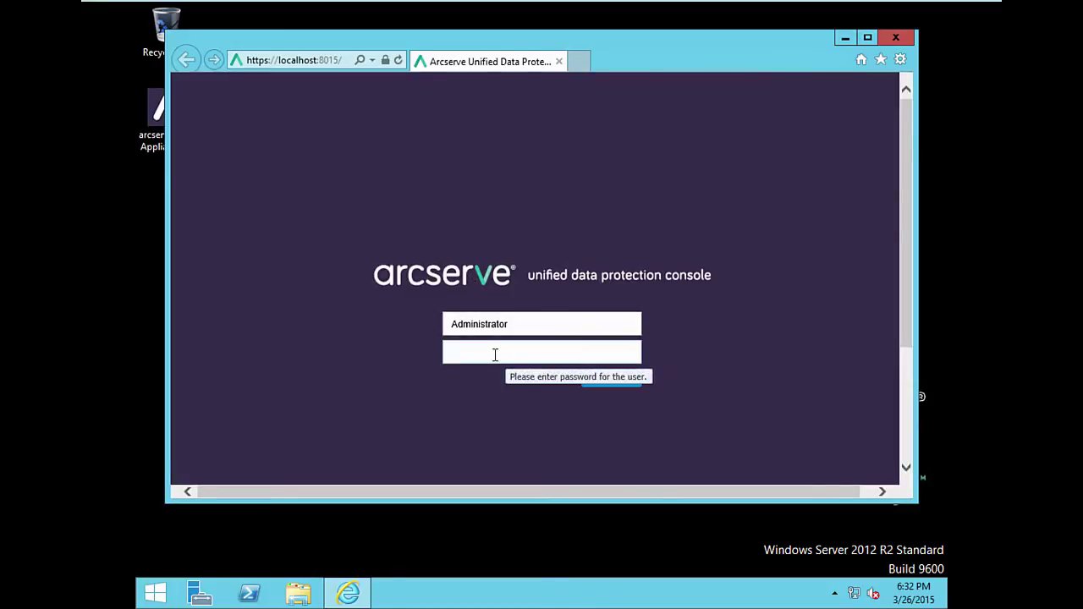
pyautogui.write('******')
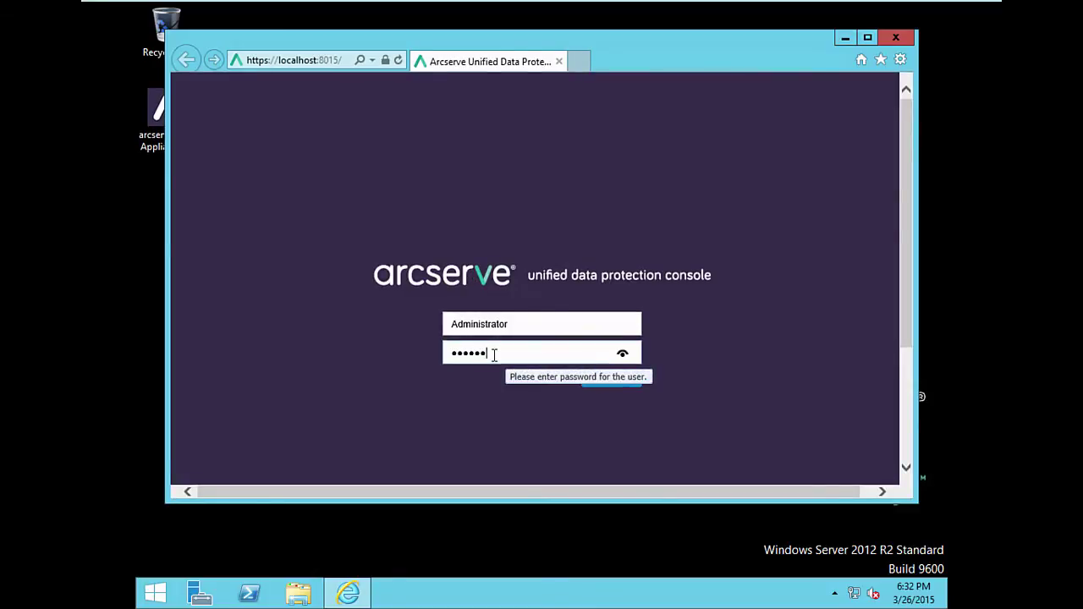
pyautogui.write('****')
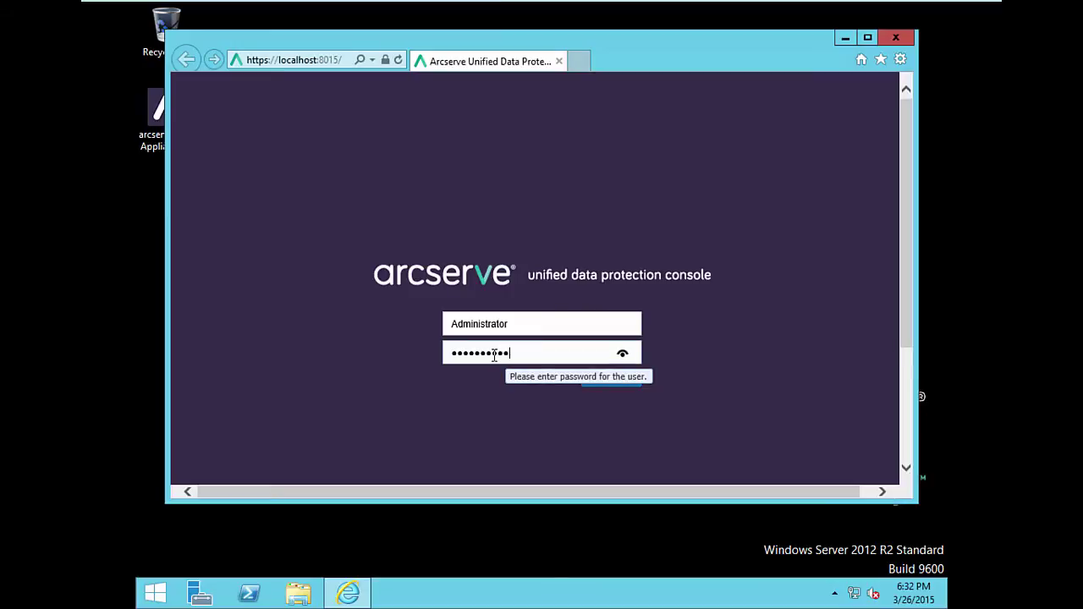
pyautogui.press('Return')
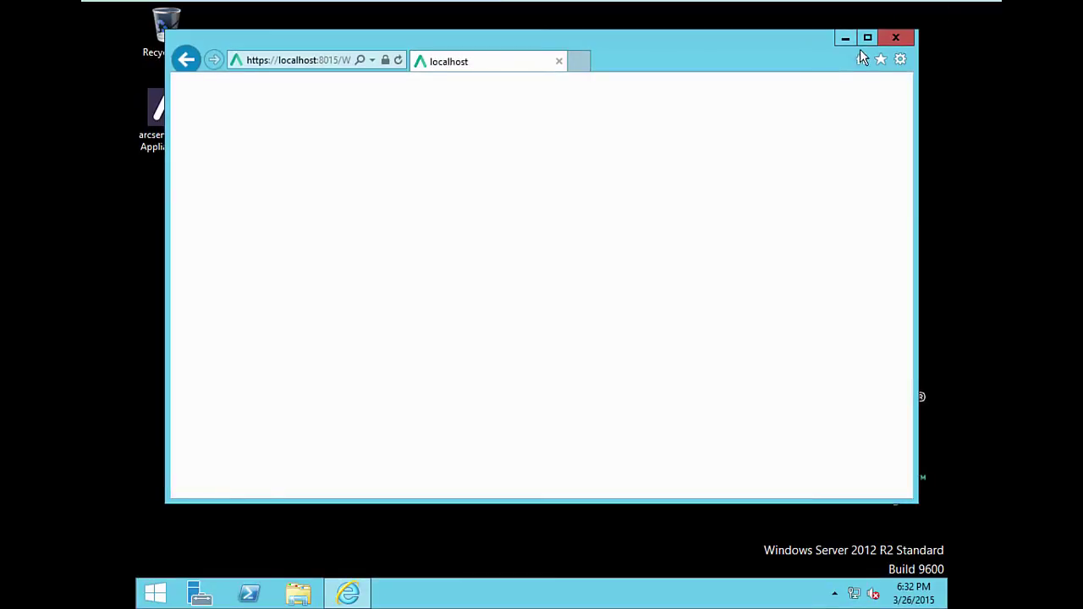
pyautogui.click(867, 39)
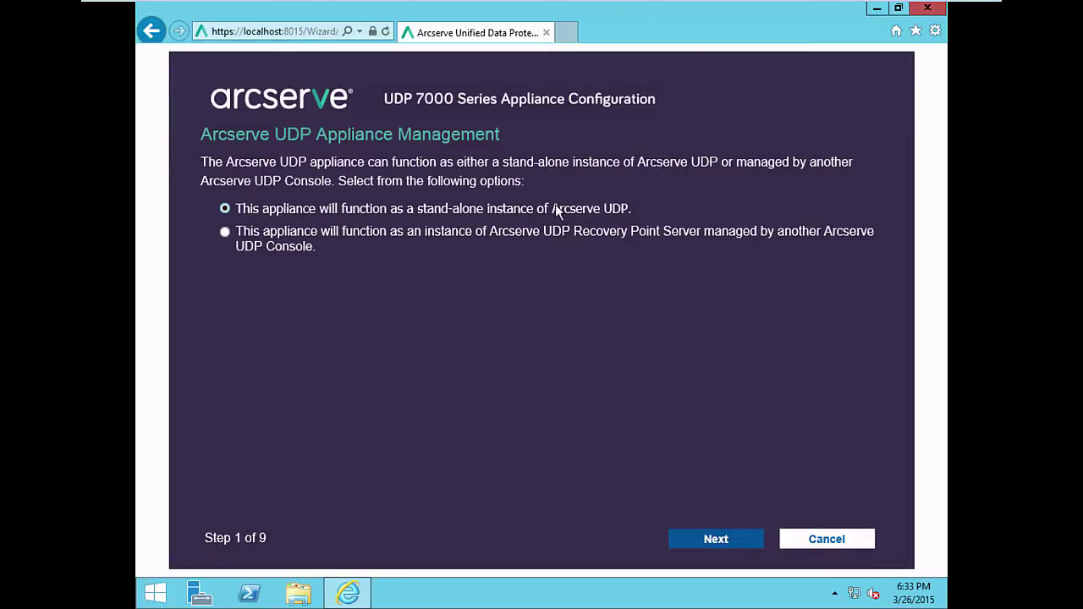
# Step: Choose the stand-alone Arcserve UDP instance option and continue to Data Stores
pyautogui.click(223, 234)
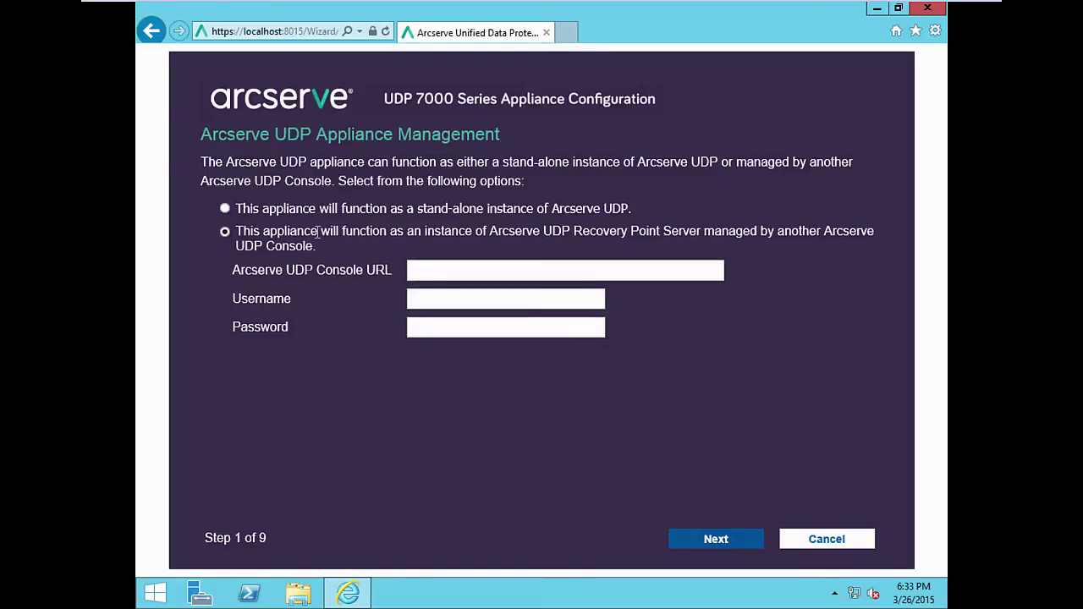
pyautogui.click(224, 209)
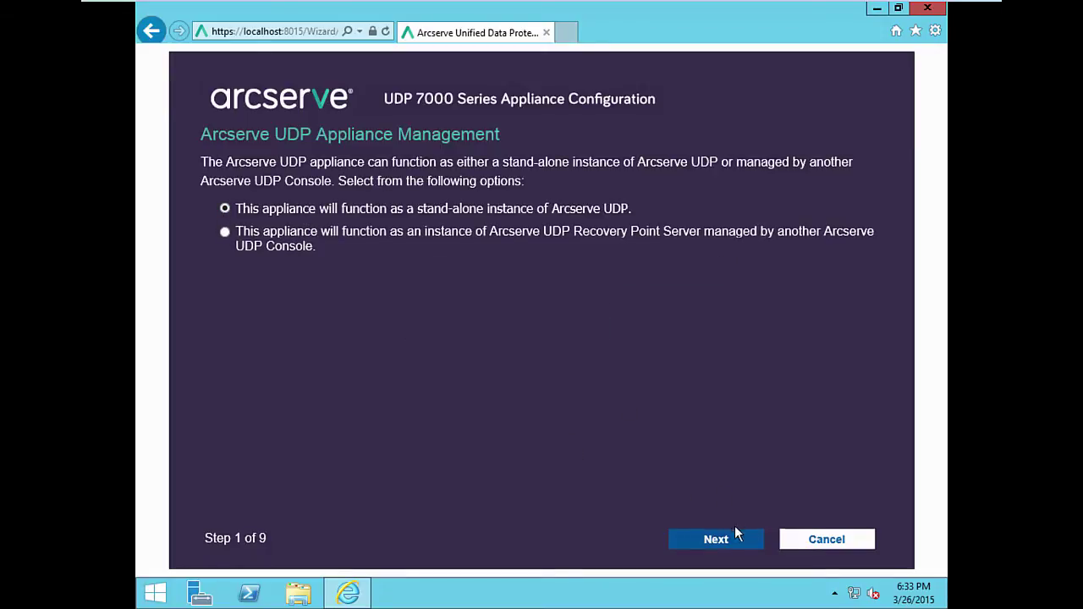
pyautogui.click(716, 539)
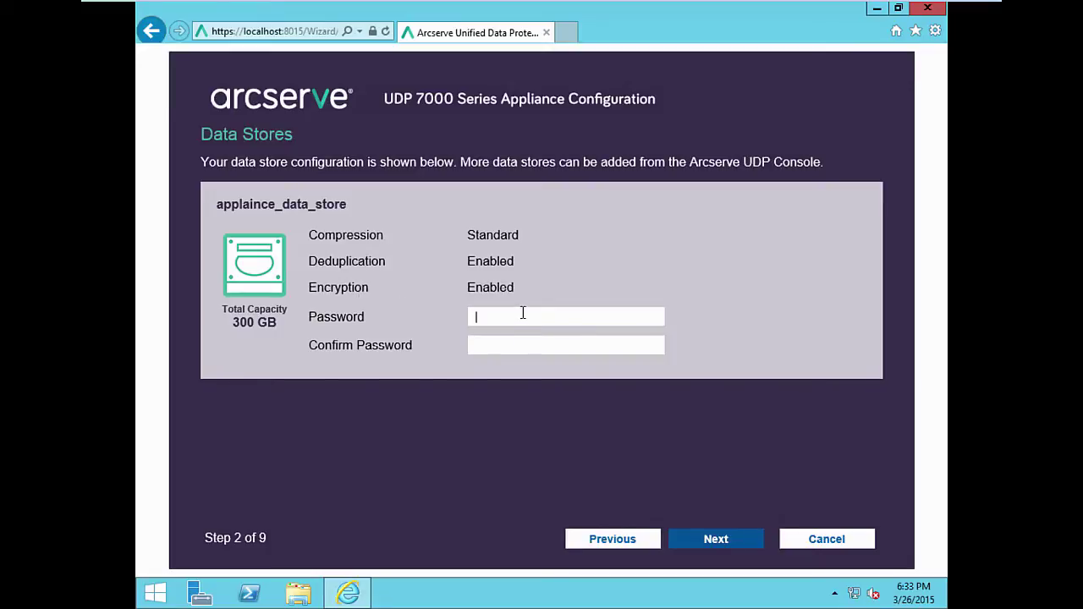
# Step: Enter and confirm a password for appliance_data_store, then continue to Email and Alert
pyautogui.write('••')
pyautogui.click(513, 348)
pyautogui.write('••••')
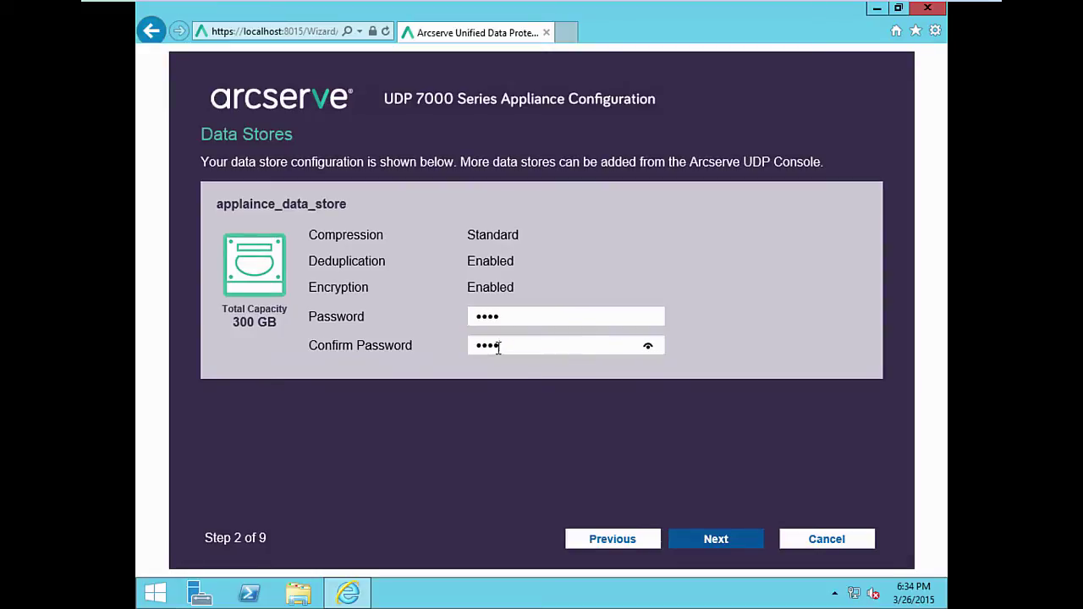
pyautogui.click(716, 540)
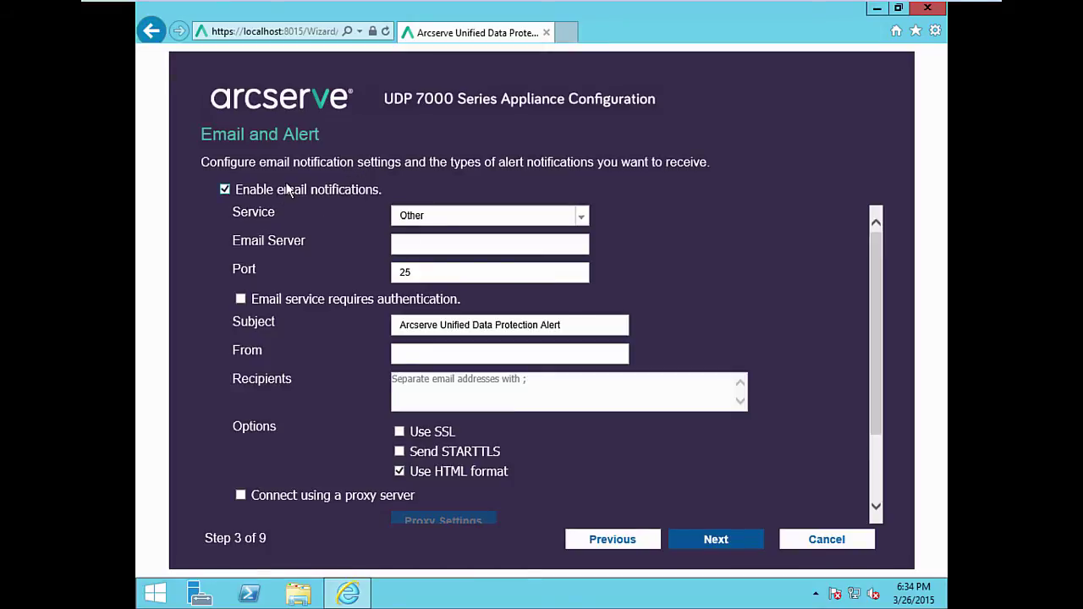
# Step: Review the email service, server, authentication, sender and recipient fields, keeping service Other
pyautogui.click(581, 218)
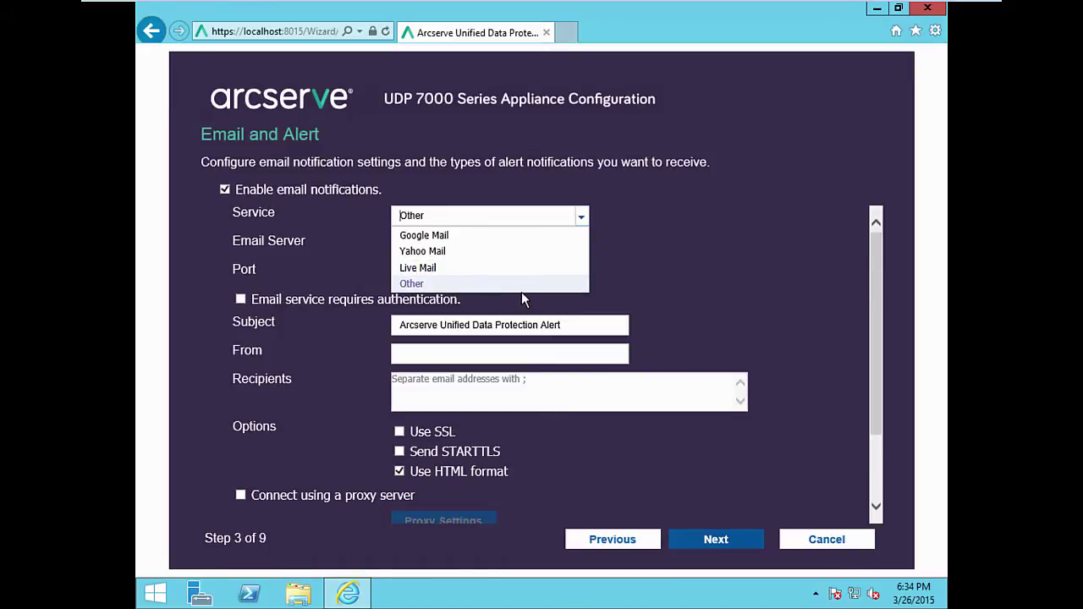
pyautogui.click(664, 248)
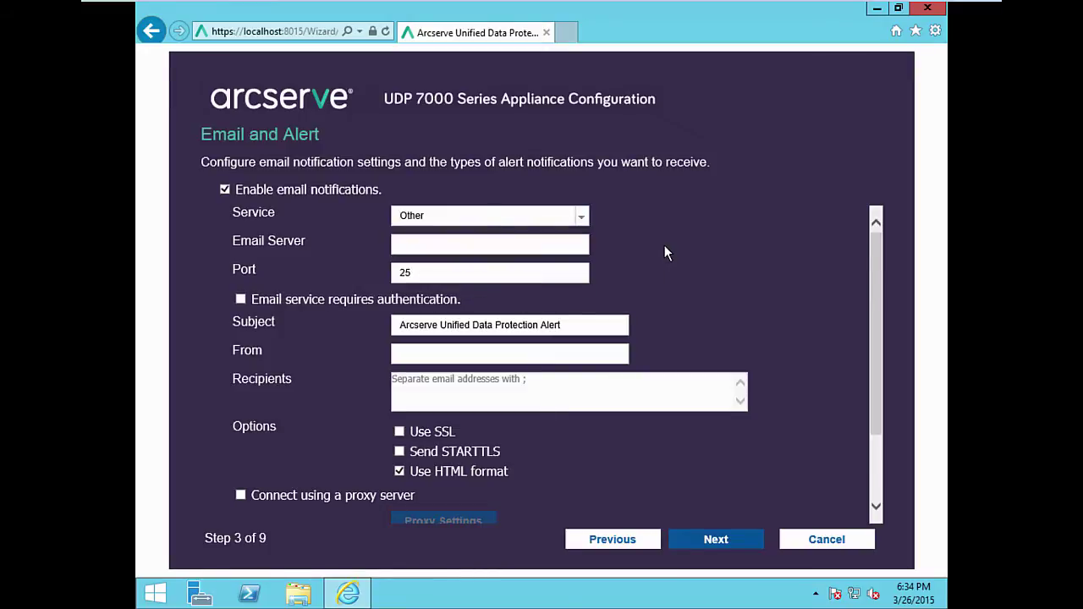
pyautogui.click(417, 245)
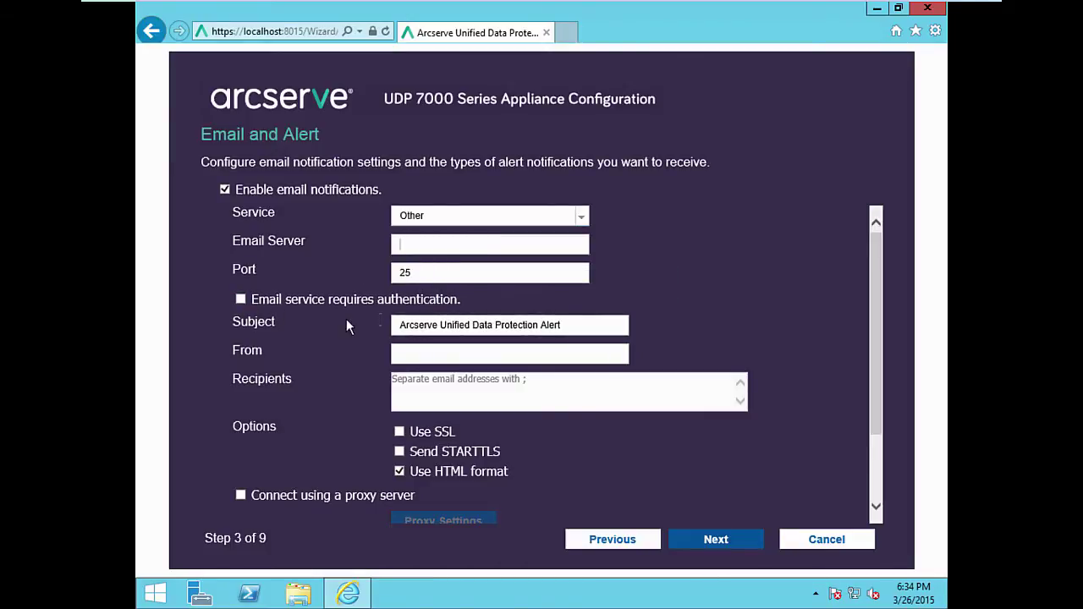
pyautogui.click(240, 298)
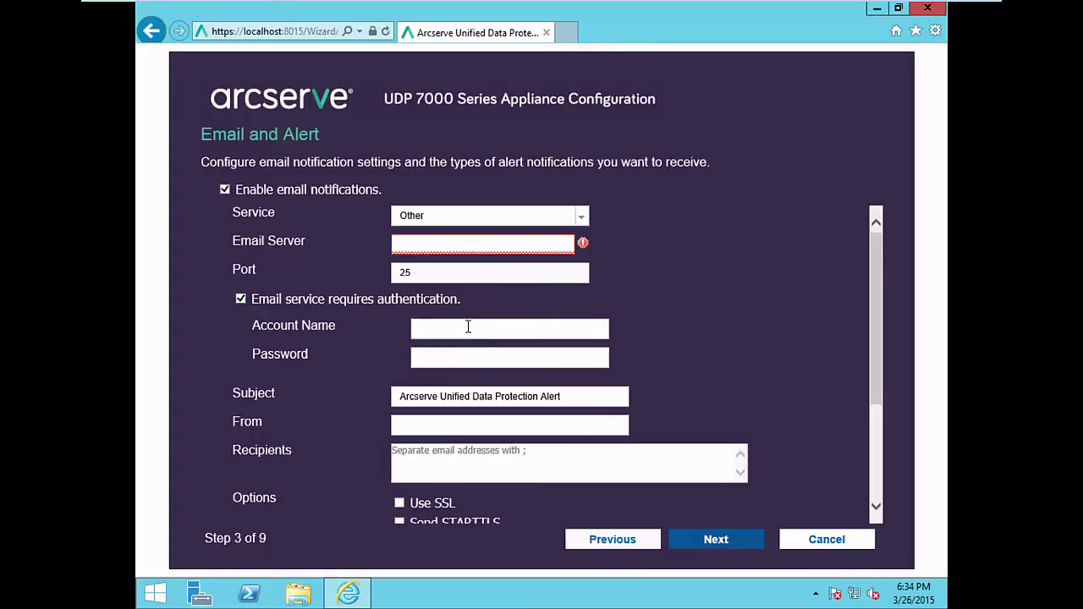
pyautogui.click(242, 299)
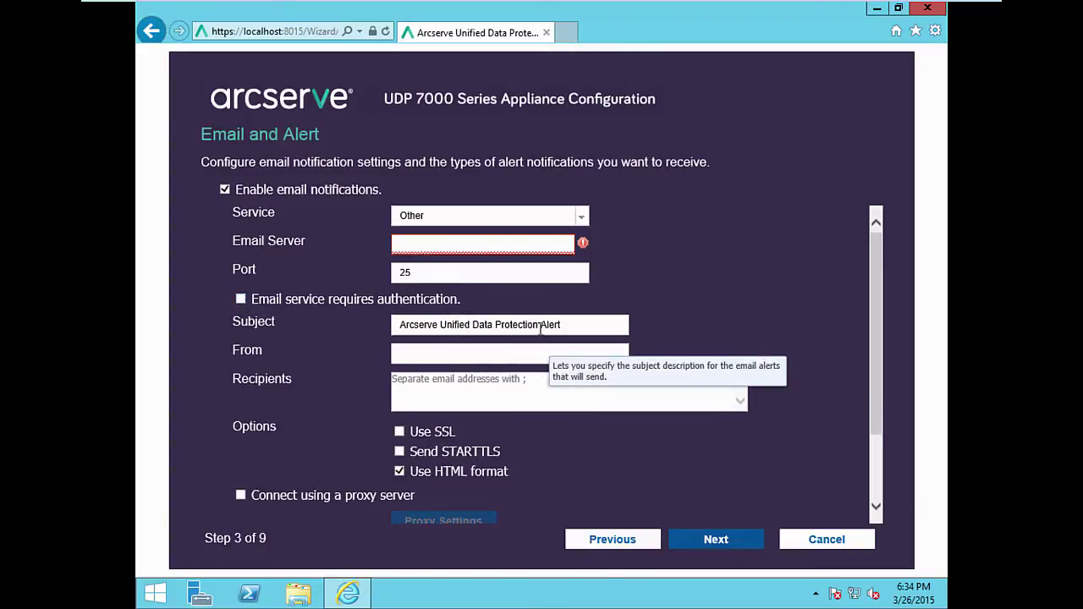
pyautogui.click(439, 354)
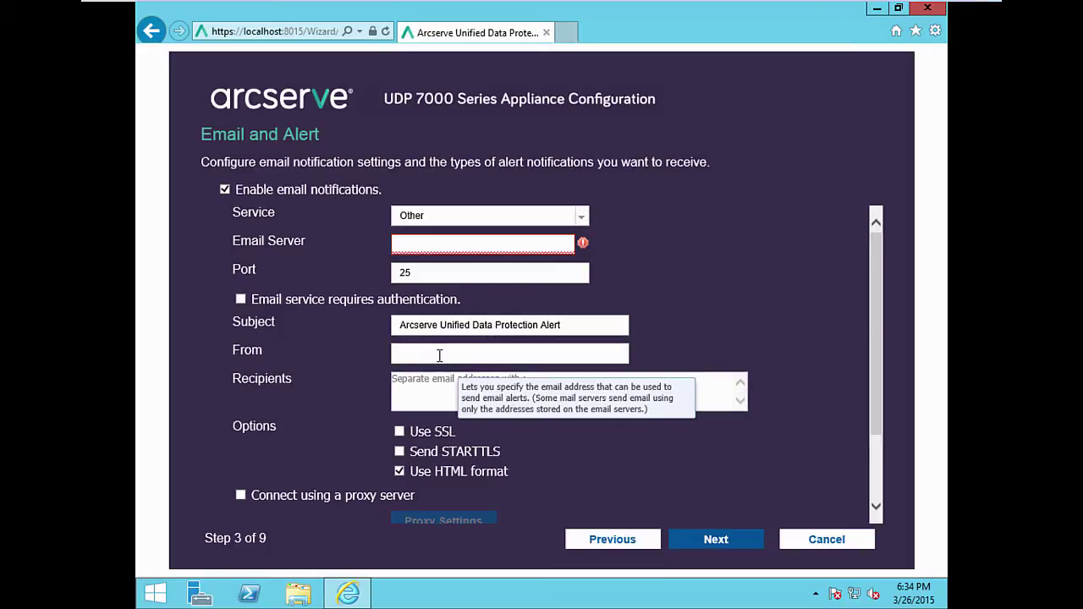
pyautogui.click(415, 382)
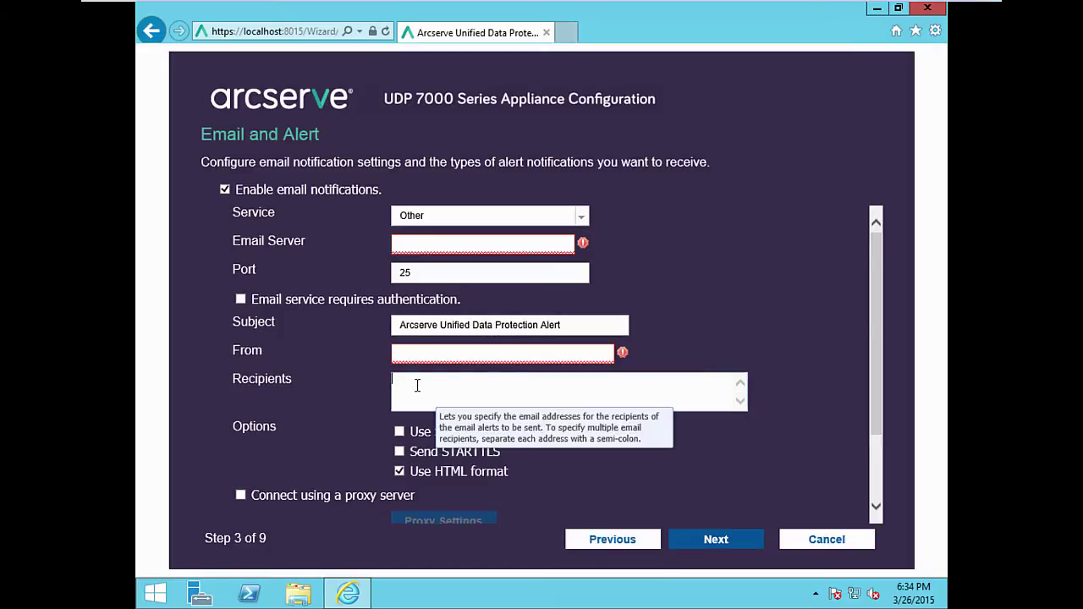
pyautogui.click(752, 326)
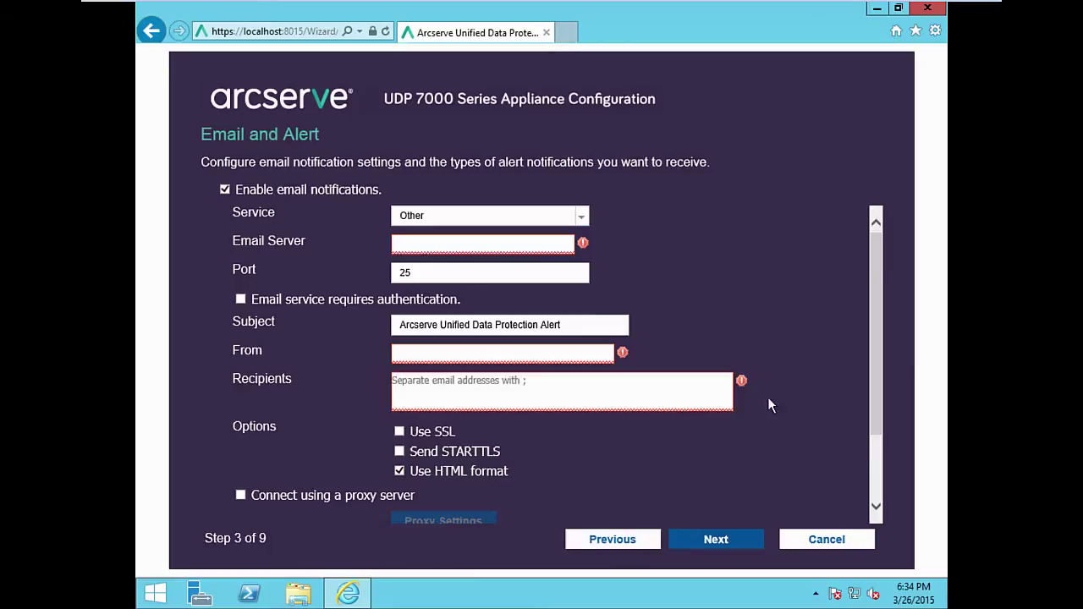
# Step: Inspect the proxy settings without saving, then turn email notifications off
pyautogui.moveTo(869, 282); pyautogui.dragTo(857, 349)
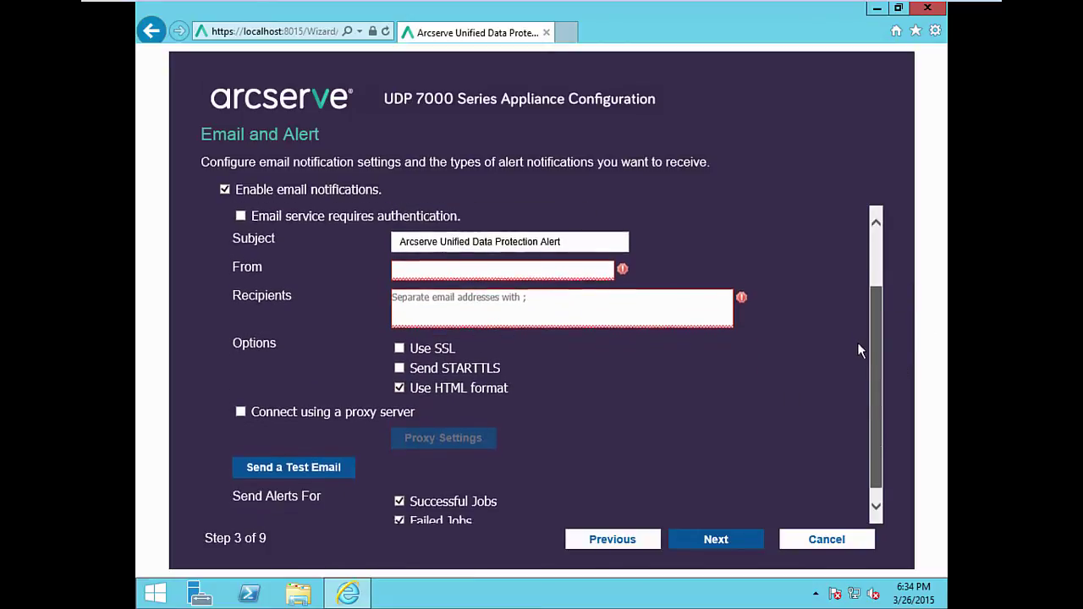
pyautogui.click(240, 397)
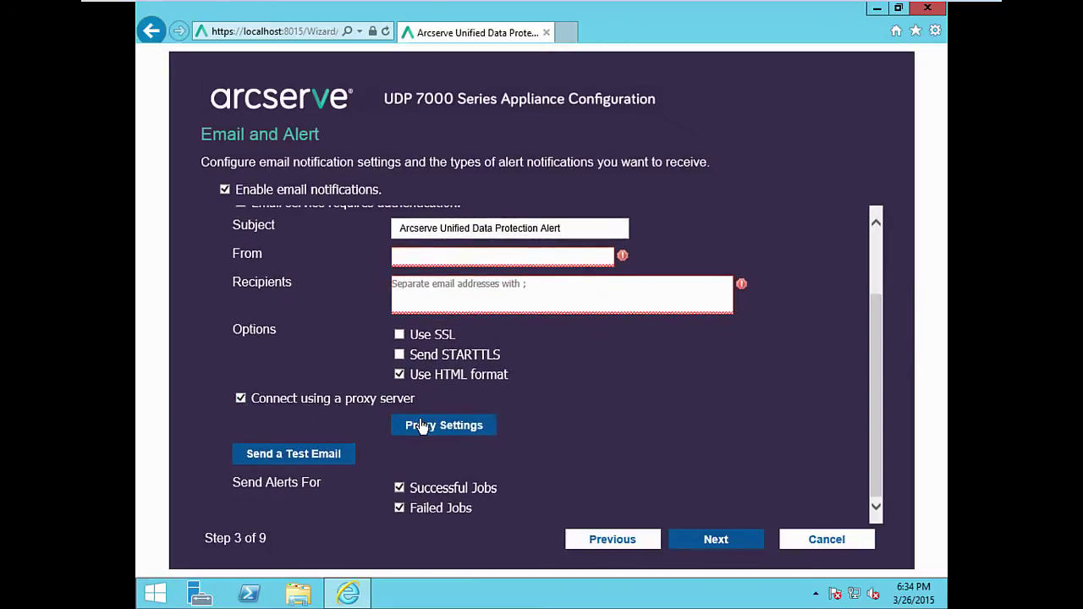
pyautogui.click(420, 425)
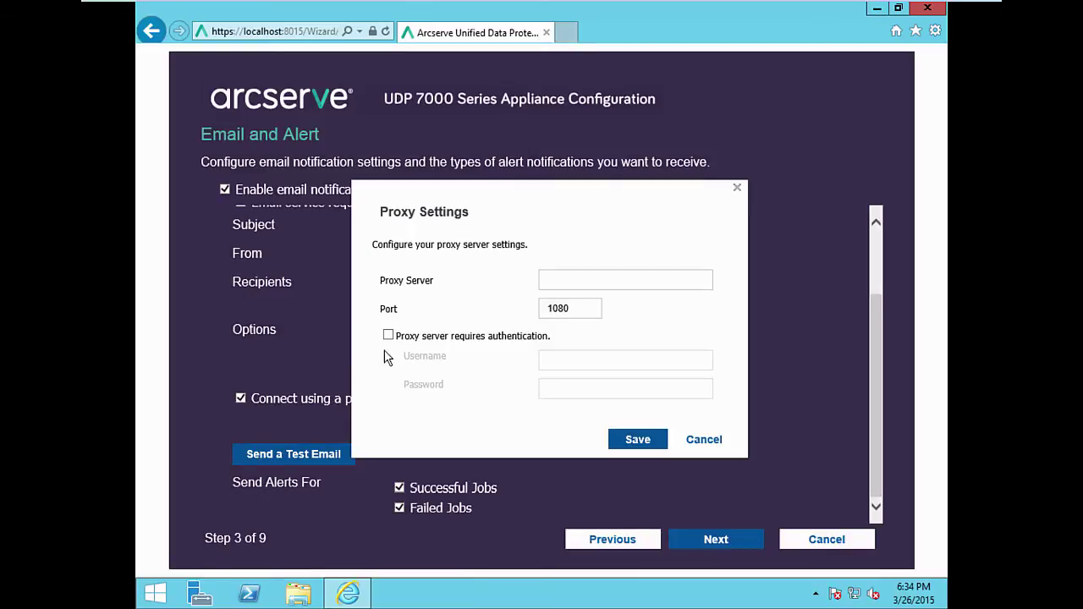
pyautogui.click(704, 442)
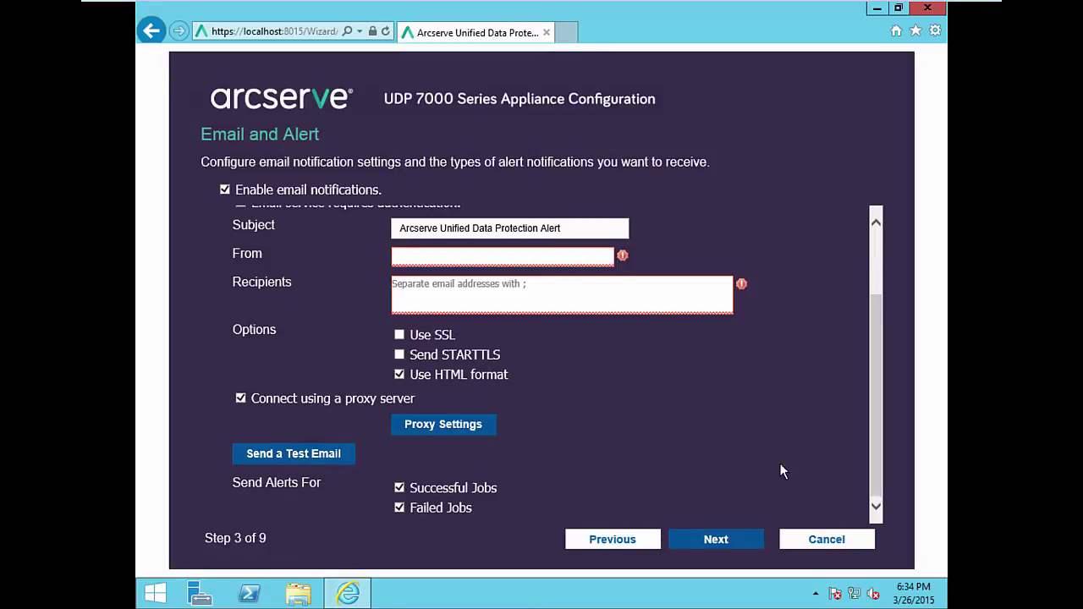
pyautogui.moveTo(874, 402); pyautogui.dragTo(880, 331)
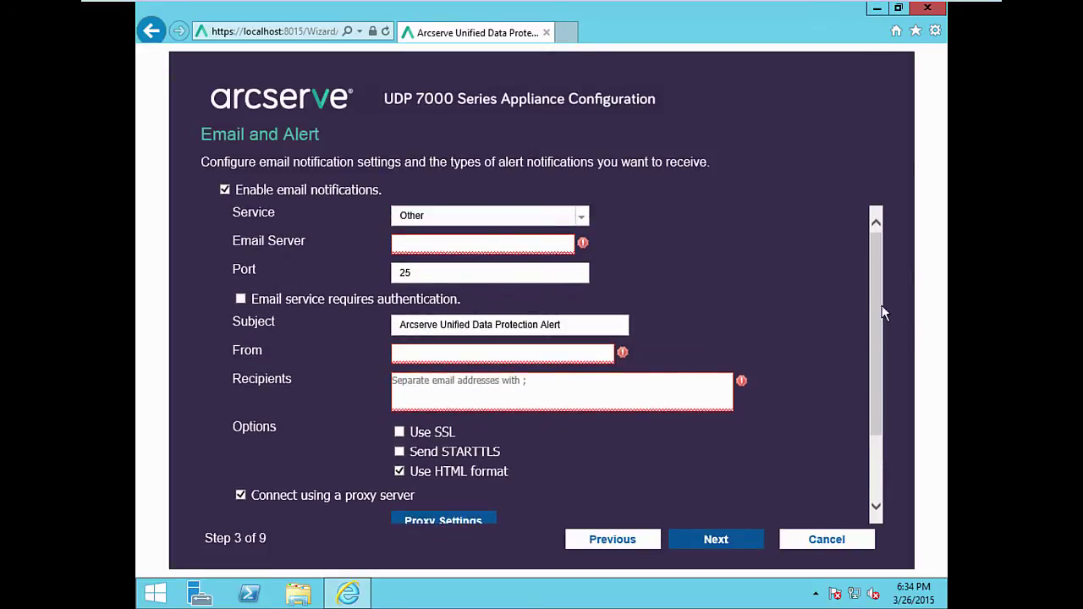
pyautogui.click(224, 190)
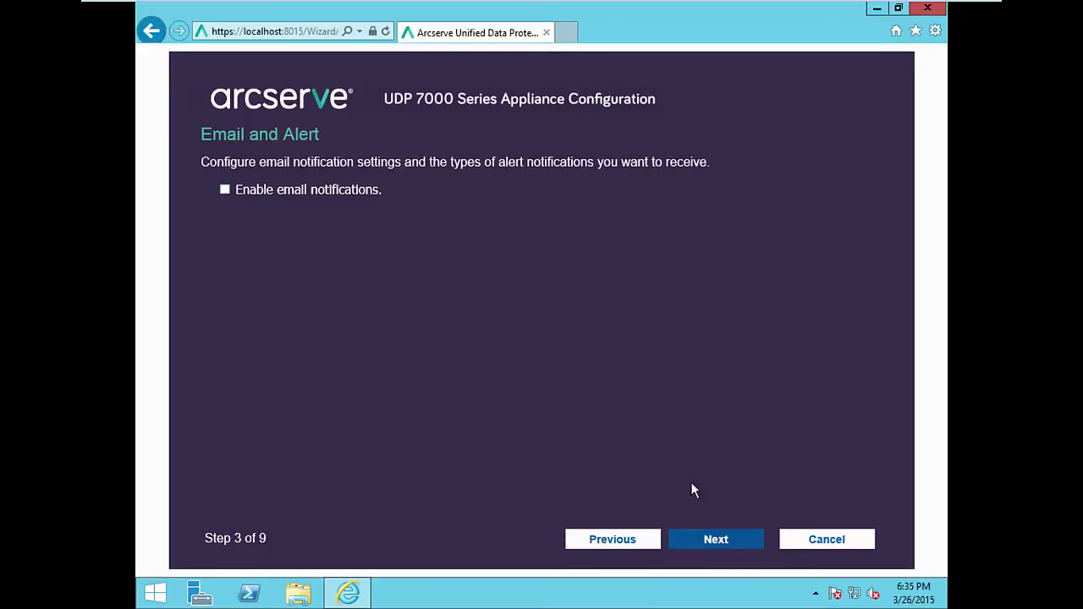
# Step: On the remote replication step, leave the proxy off and choose not to replicate to a remotely-managed RPS
pyautogui.click(710, 541)
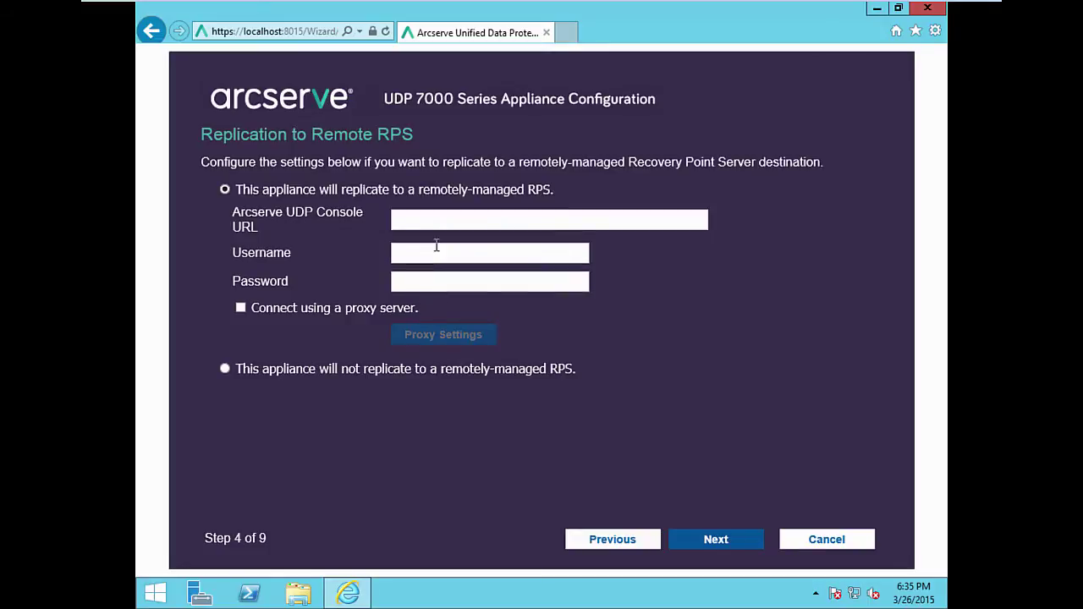
pyautogui.click(240, 307)
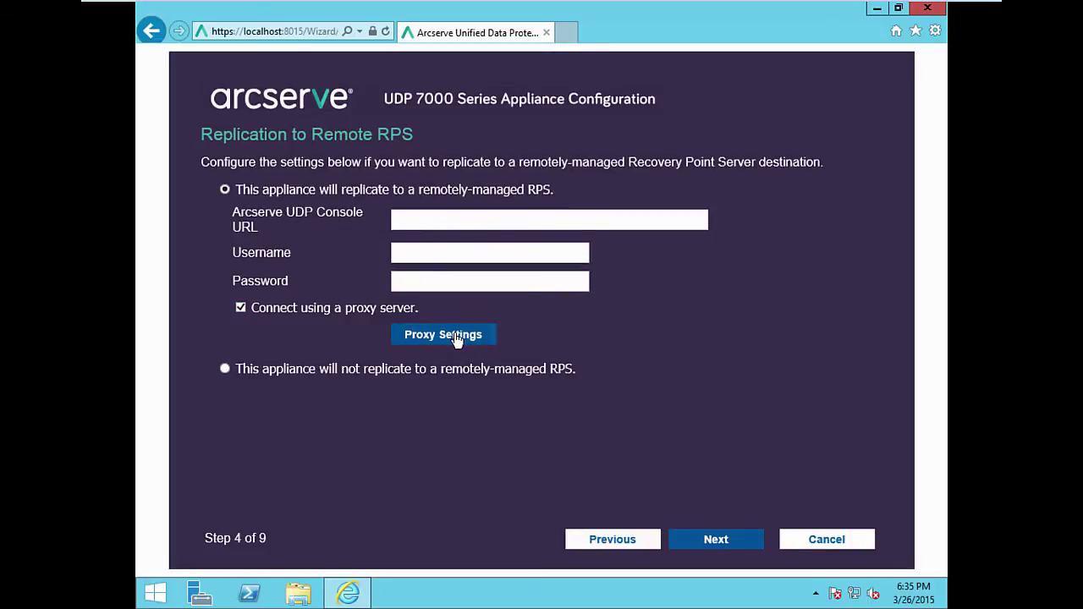
pyautogui.click(459, 338)
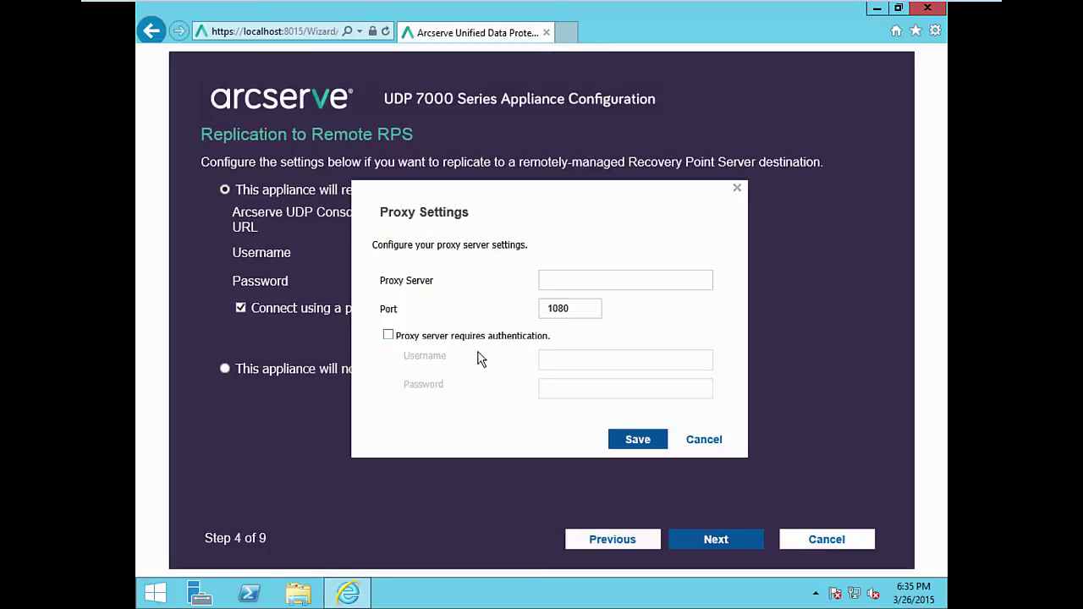
pyautogui.click(703, 441)
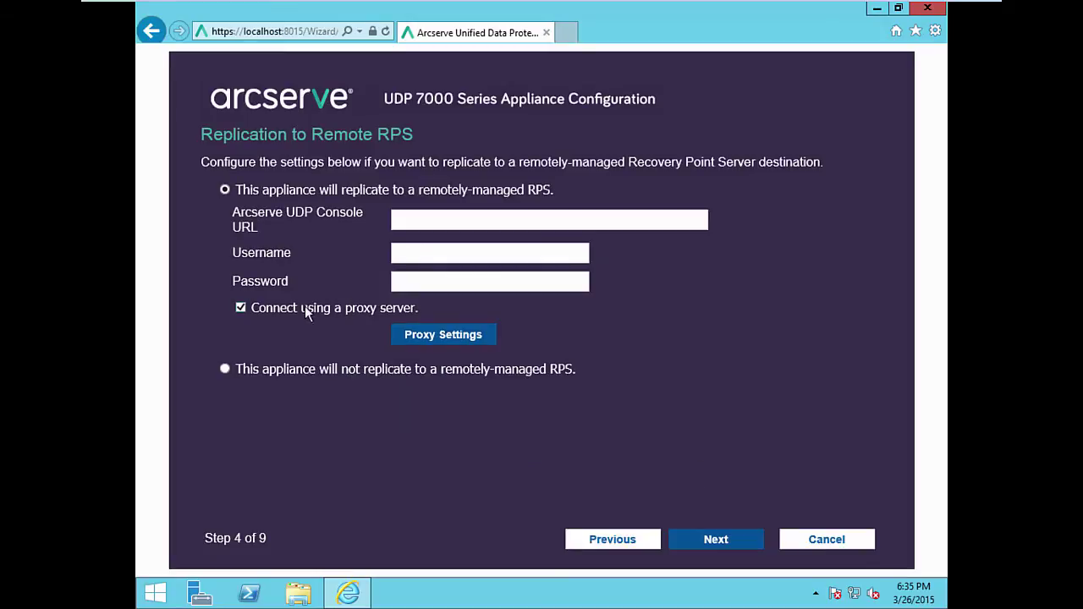
pyautogui.click(242, 306)
pyautogui.click(226, 369)
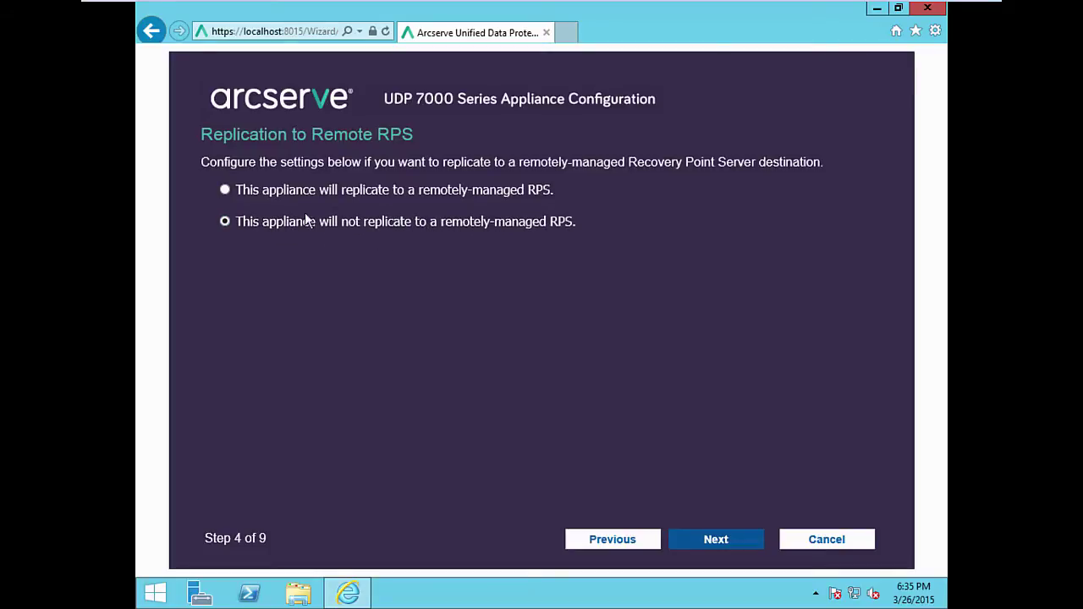
pyautogui.click(718, 542)
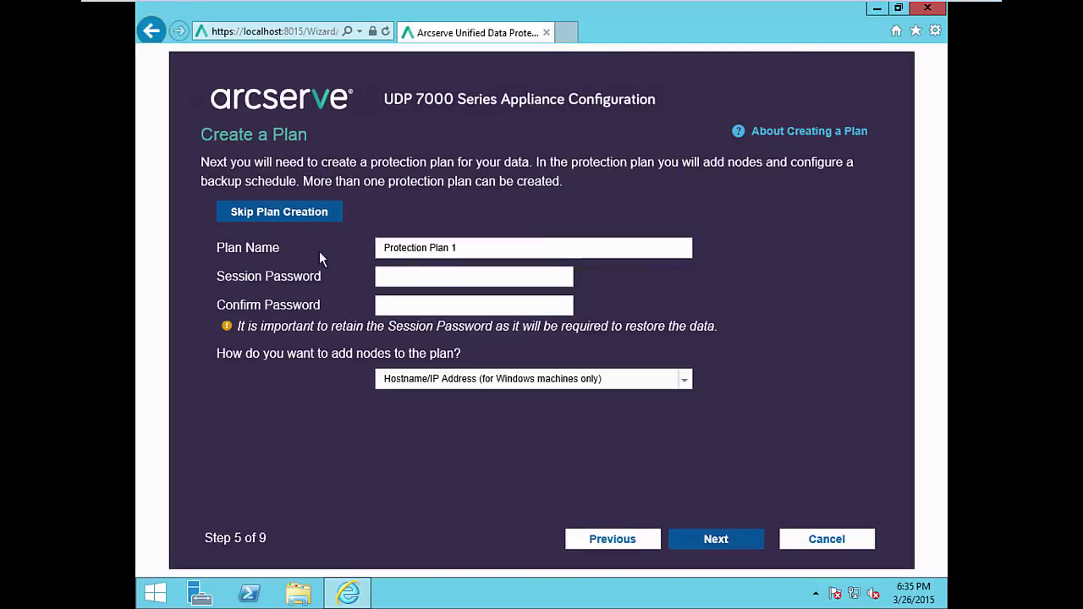
# Step: Keep plan name 'Protection Plan 1', set a session password, and add nodes by Hostname/IP address
pyautogui.moveTo(458, 249); pyautogui.dragTo(363, 250)
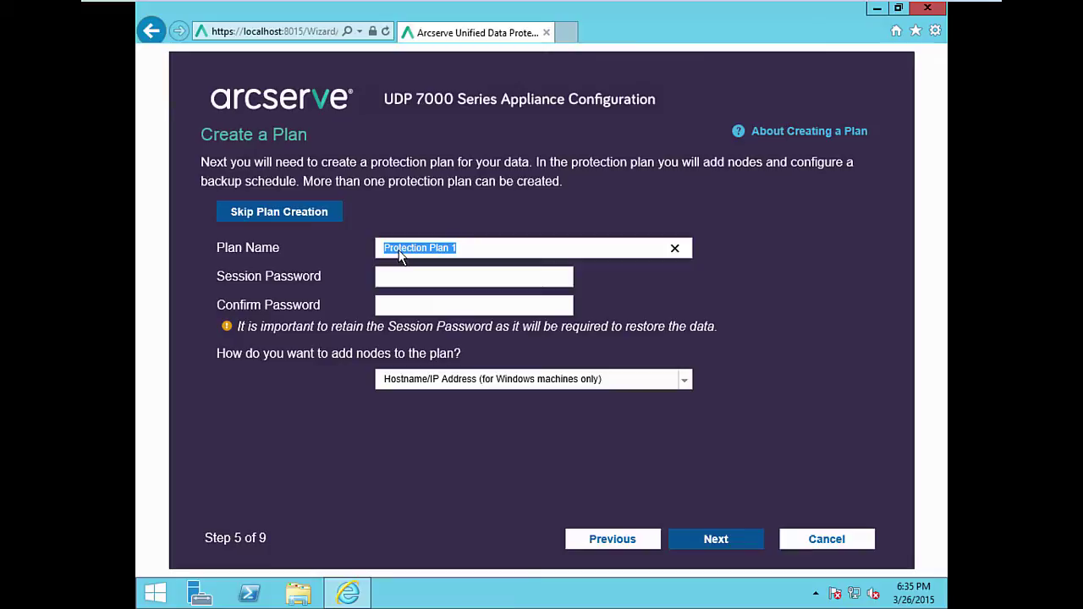
pyautogui.click(397, 276)
pyautogui.write('a')
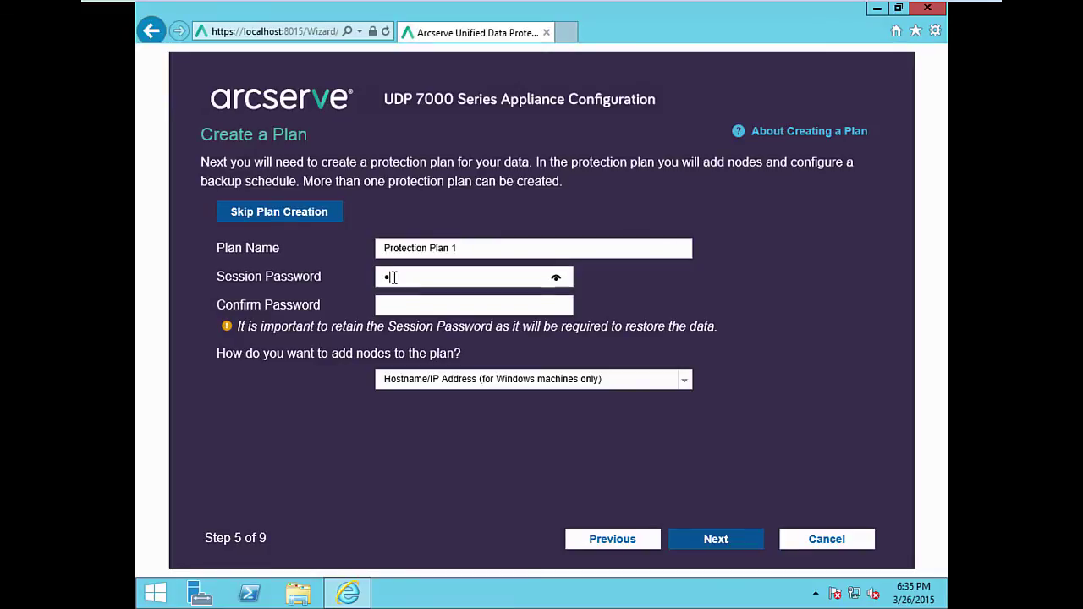
pyautogui.write('aaa')
pyautogui.click(413, 307)
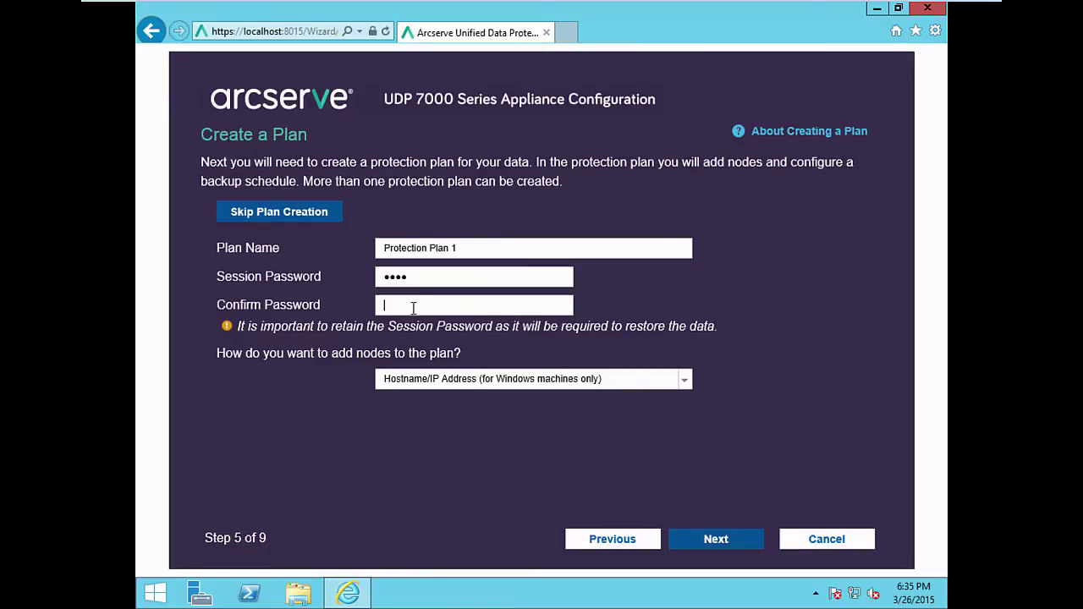
pyautogui.write('aaaa')
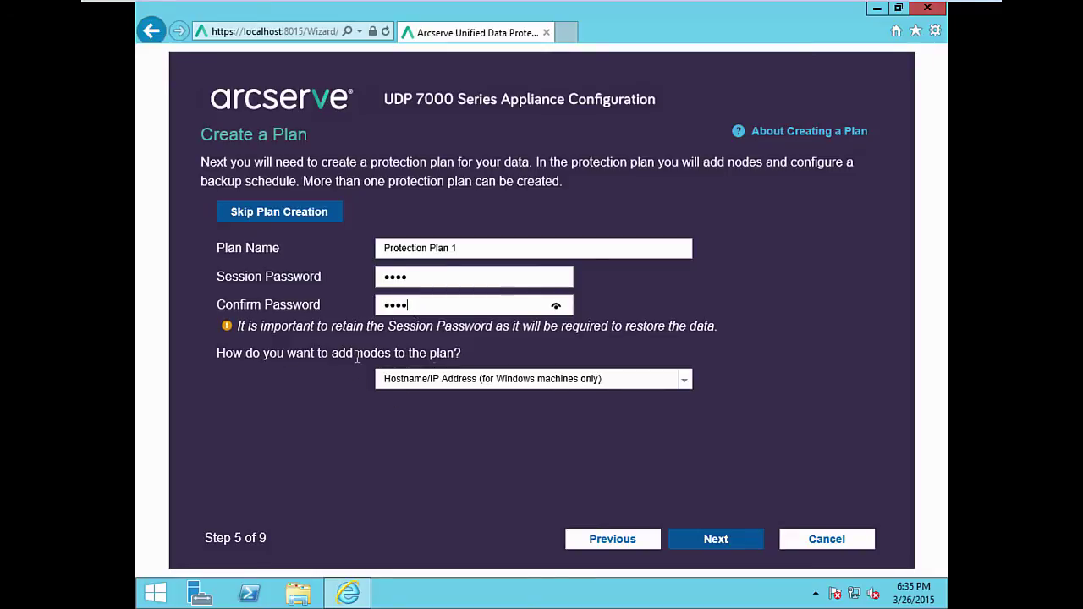
pyautogui.click(684, 380)
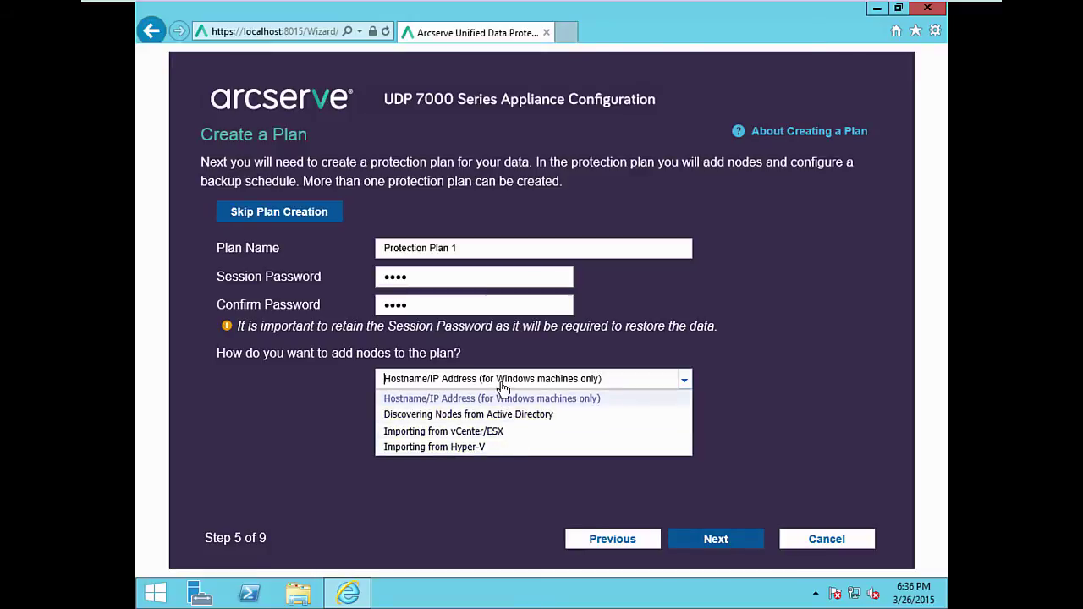
pyautogui.click(446, 385)
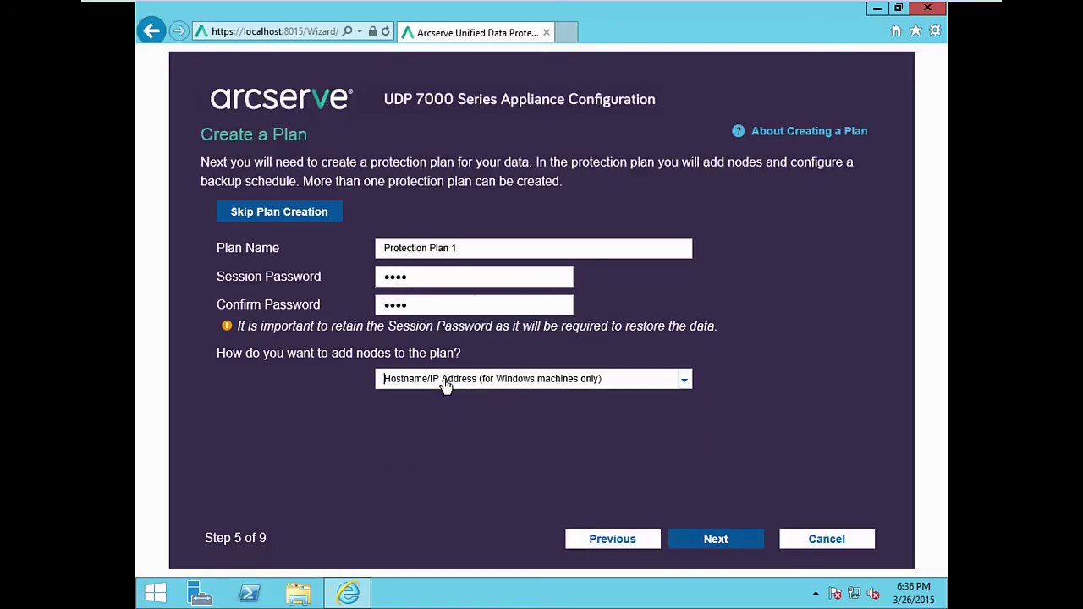
pyautogui.click(711, 540)
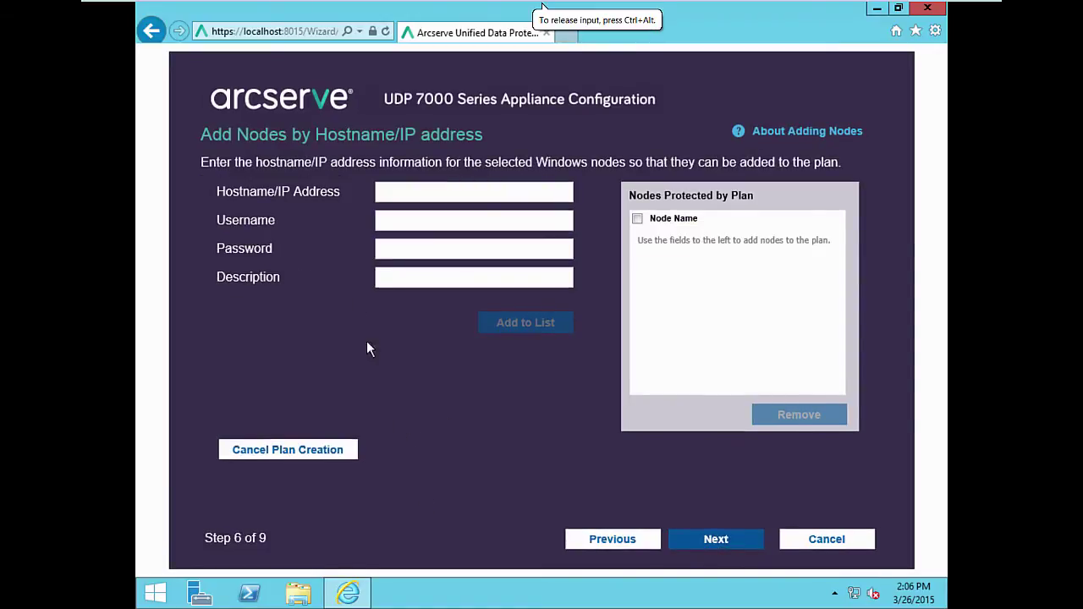
# Step: Add node 'appliance' with its administrator login and description 'appliance' to the protected list
pyautogui.click(404, 191)
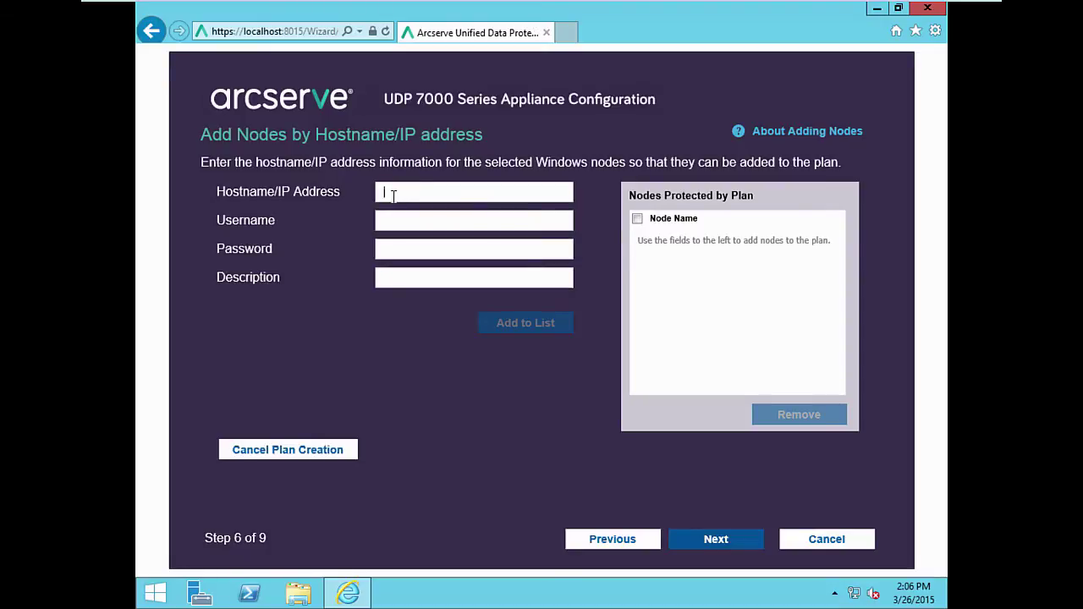
pyautogui.write('appliance')
pyautogui.click(423, 222)
pyautogui.click(423, 251)
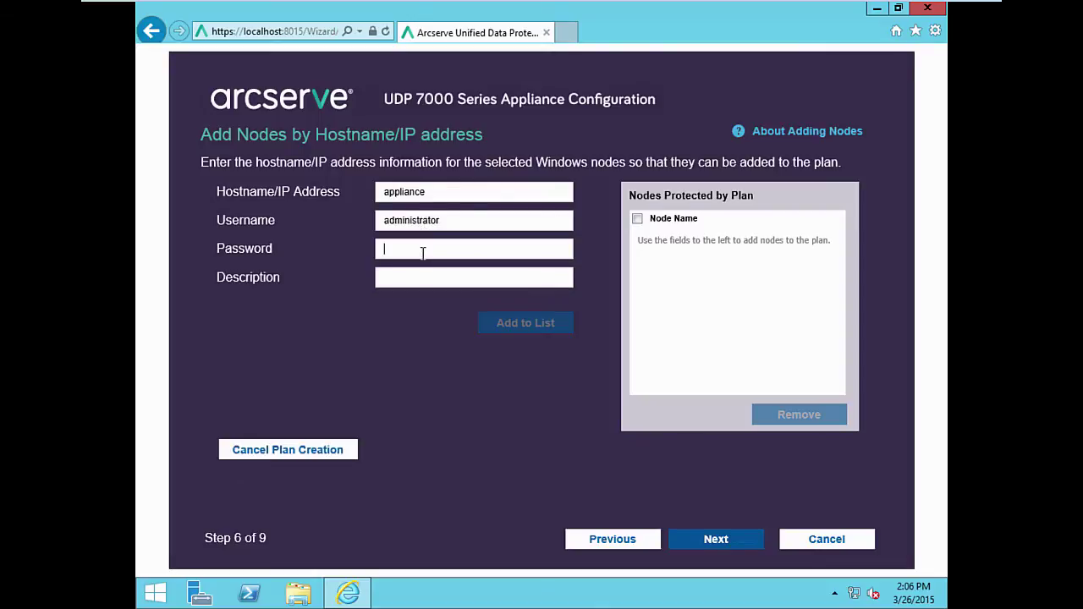
pyautogui.write('••')
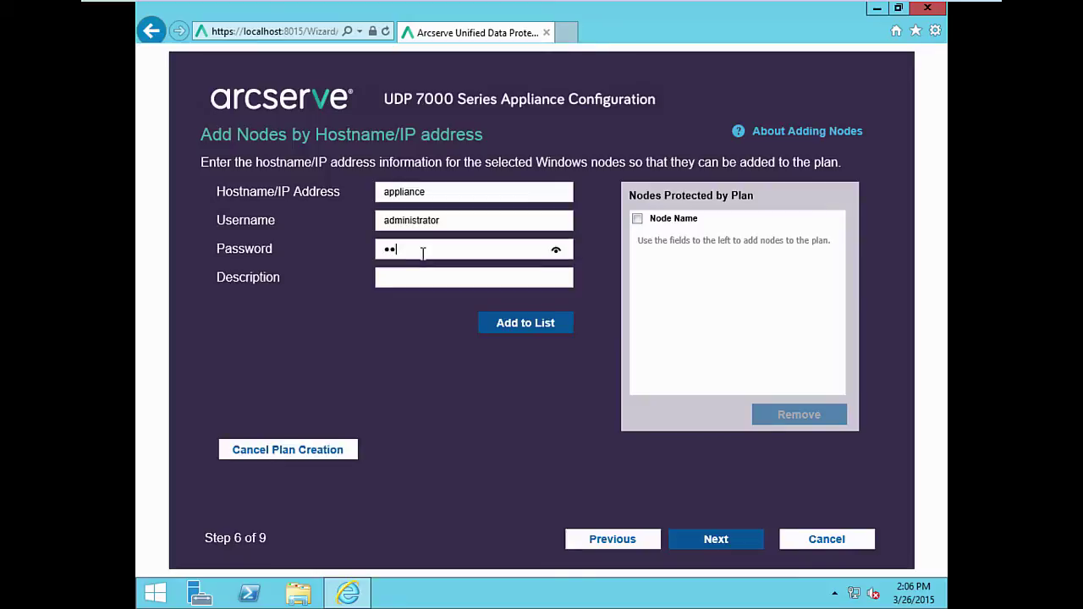
pyautogui.write('••••••••')
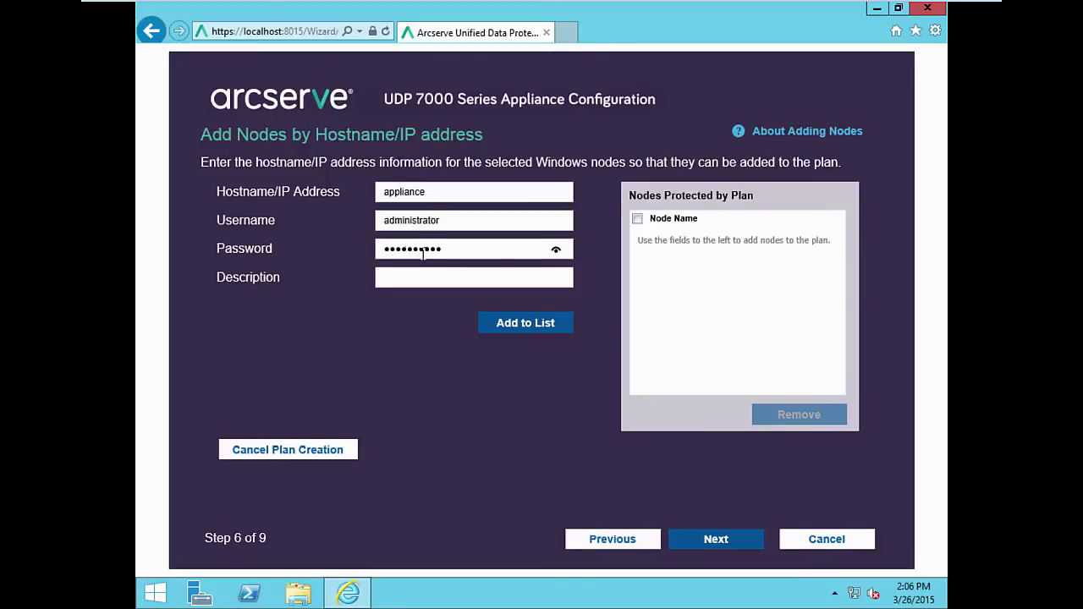
pyautogui.click(409, 274)
pyautogui.write('appli')
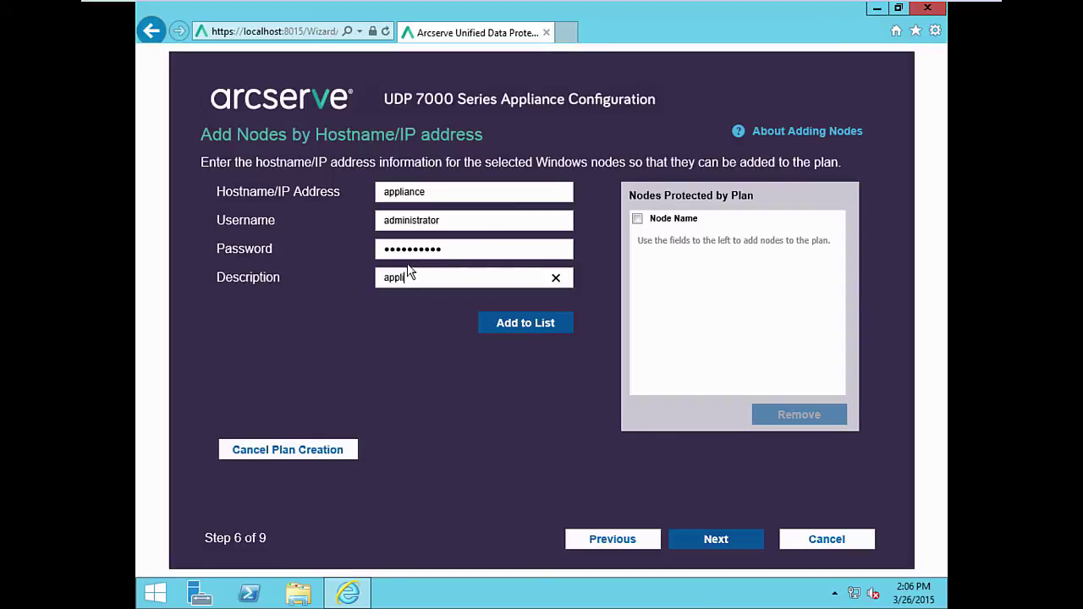
pyautogui.write('ance')
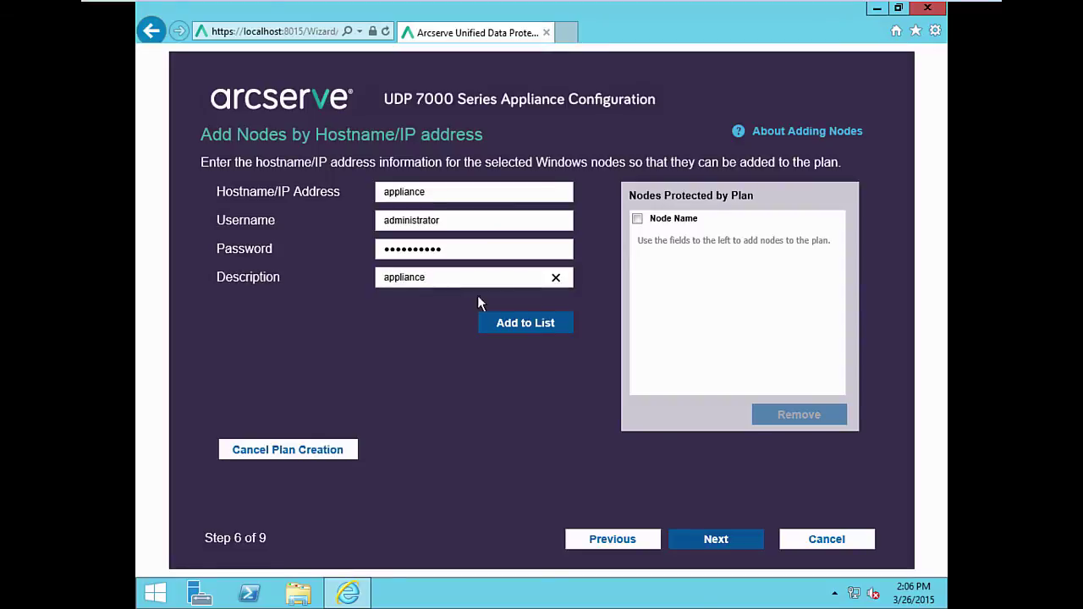
pyautogui.click(512, 326)
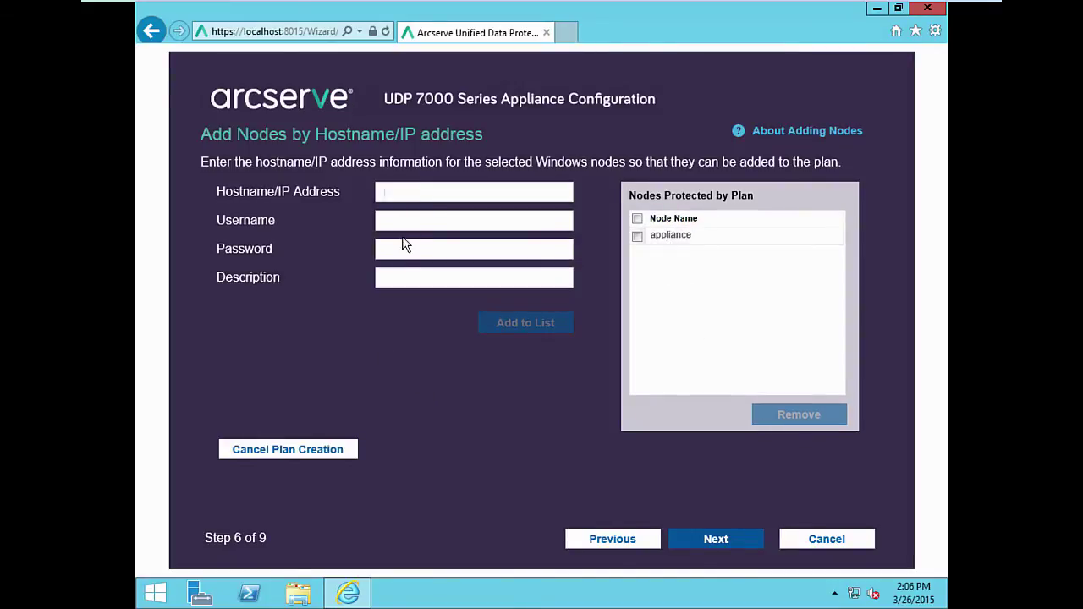
# Step: Keep the default Daily Incremental 10:00 PM backup schedule and reach Plan Confirmation
pyautogui.click(716, 539)
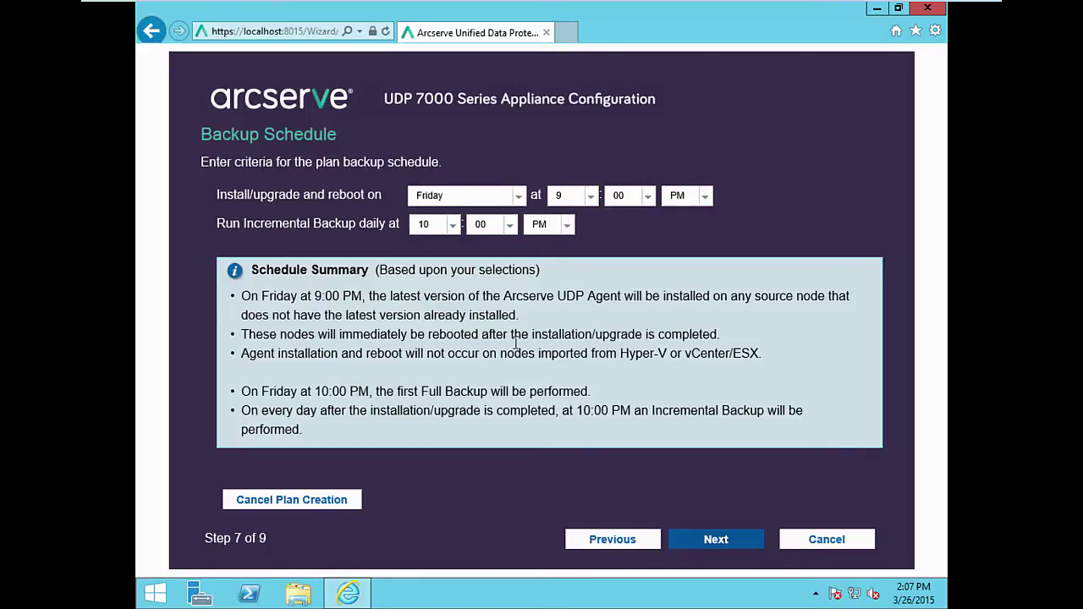
pyautogui.click(732, 544)
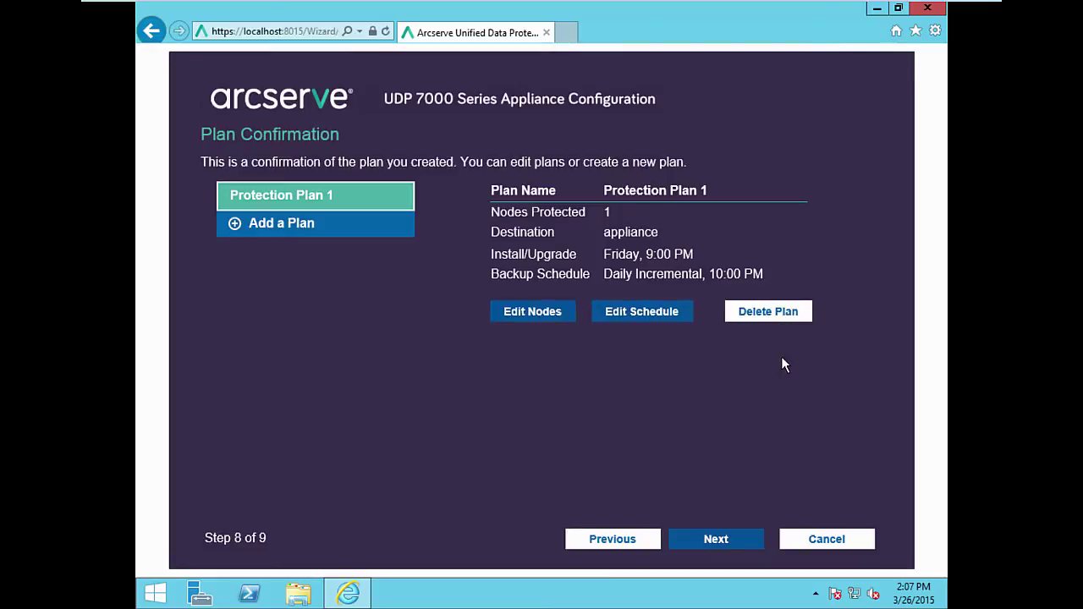
# Step: Confirm Protection Plan 1 (one node, Daily Incremental at 10:00 PM) and advance to Next Steps
pyautogui.click(716, 541)
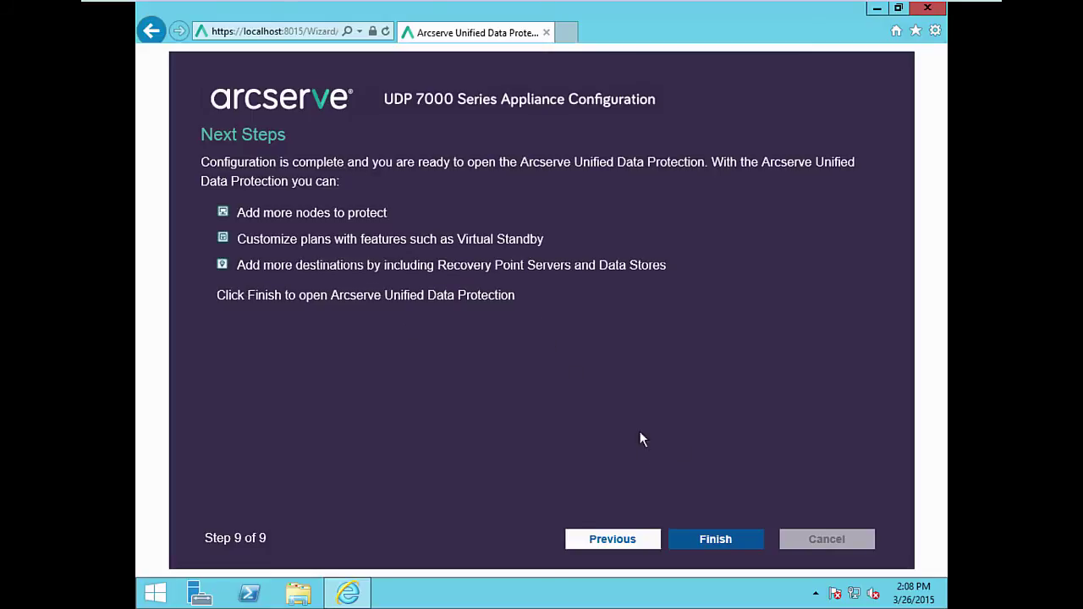
# Step: Finish the wizard to create Protection Plan 1, dismiss the Welcome message and show resources
pyautogui.click(717, 540)
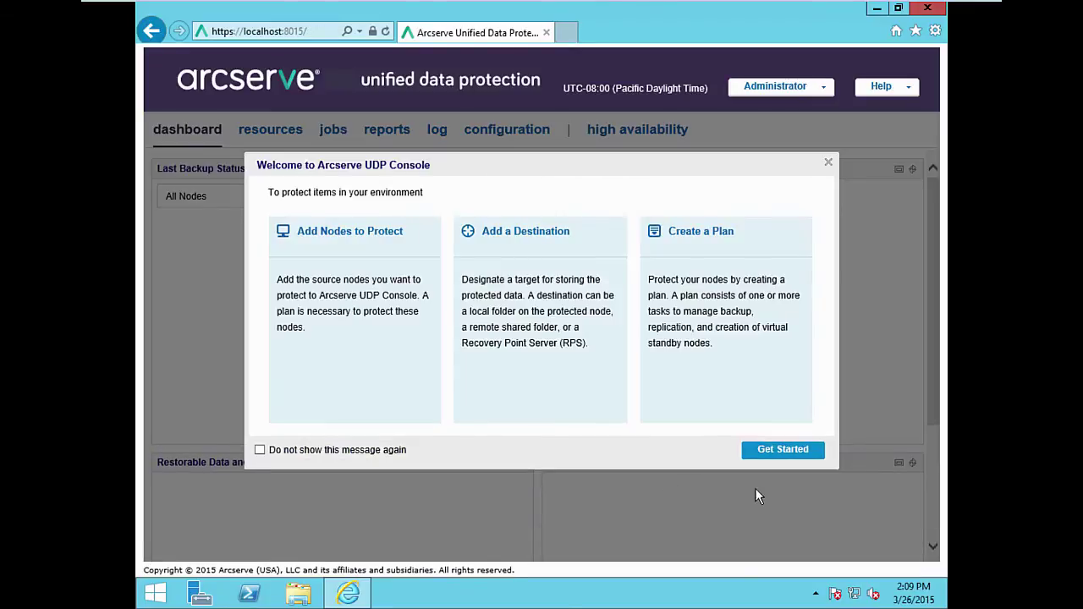
pyautogui.click(829, 163)
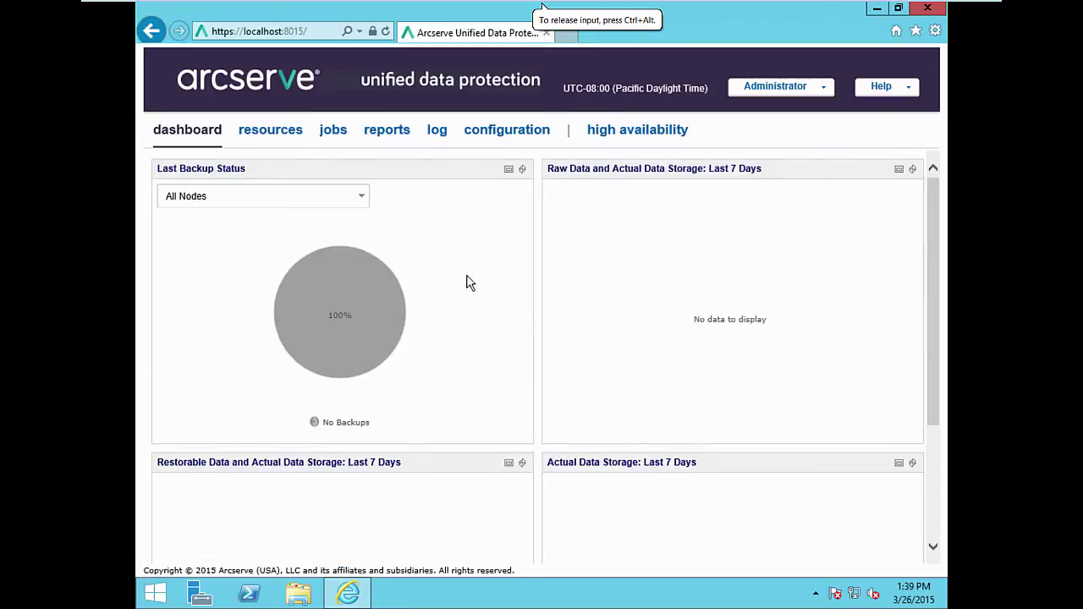
pyautogui.click(276, 140)
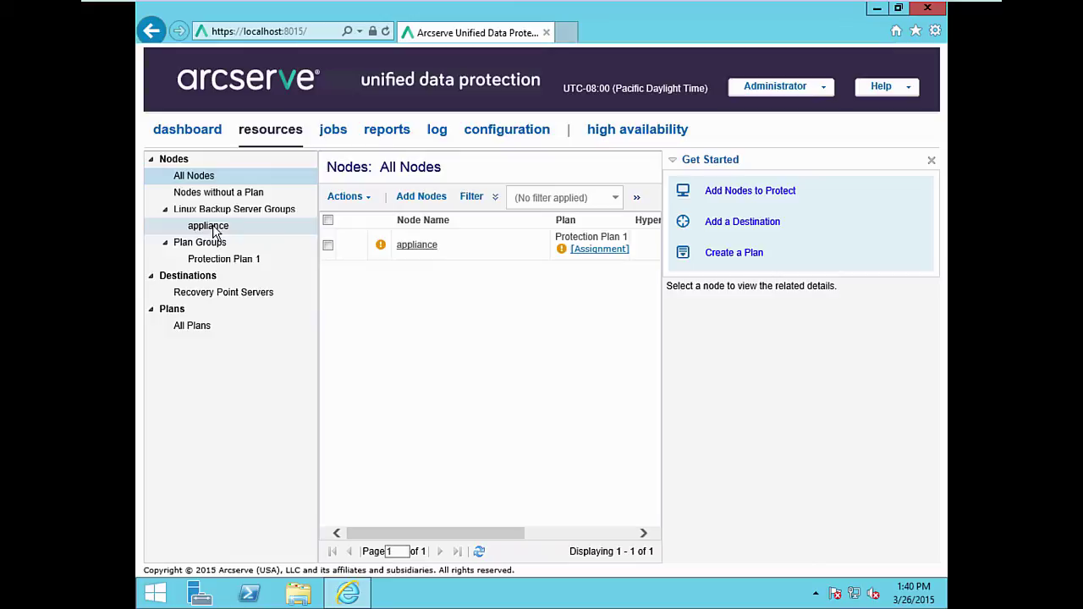
pyautogui.click(193, 328)
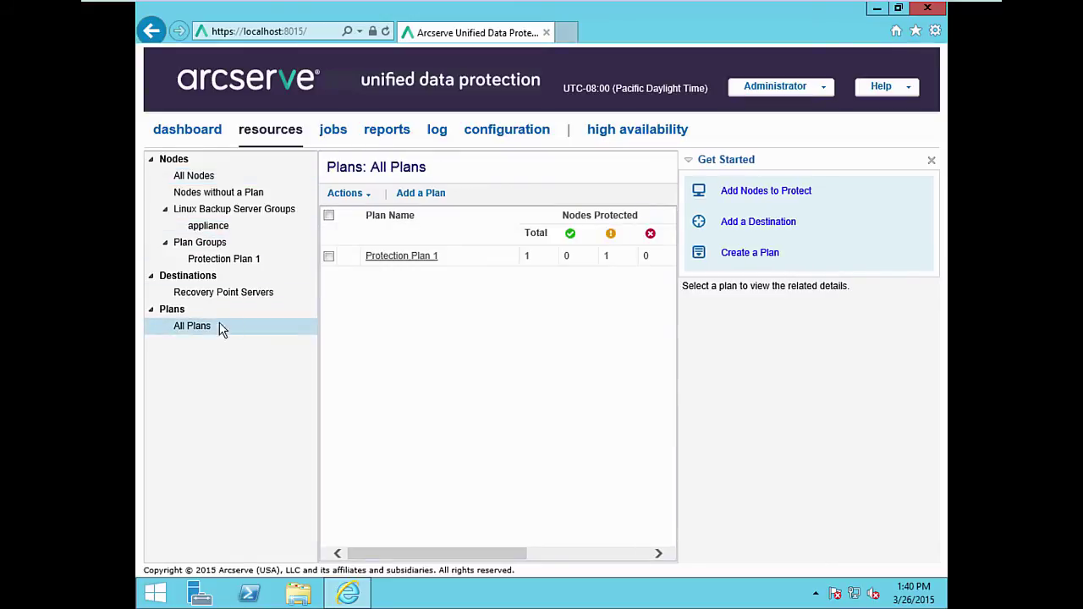
pyautogui.click(438, 197)
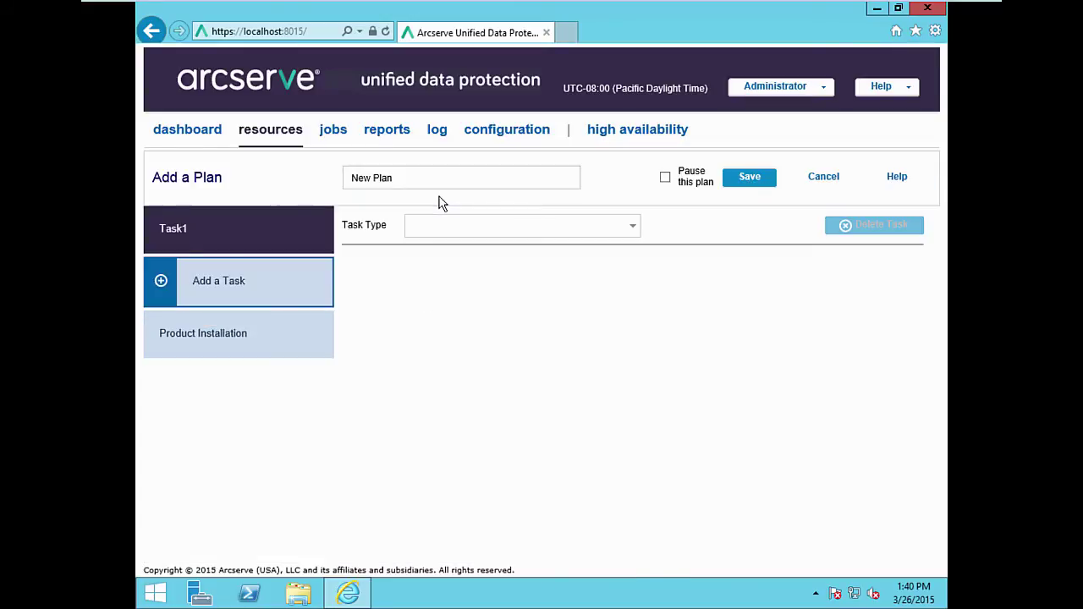
pyautogui.click(636, 228)
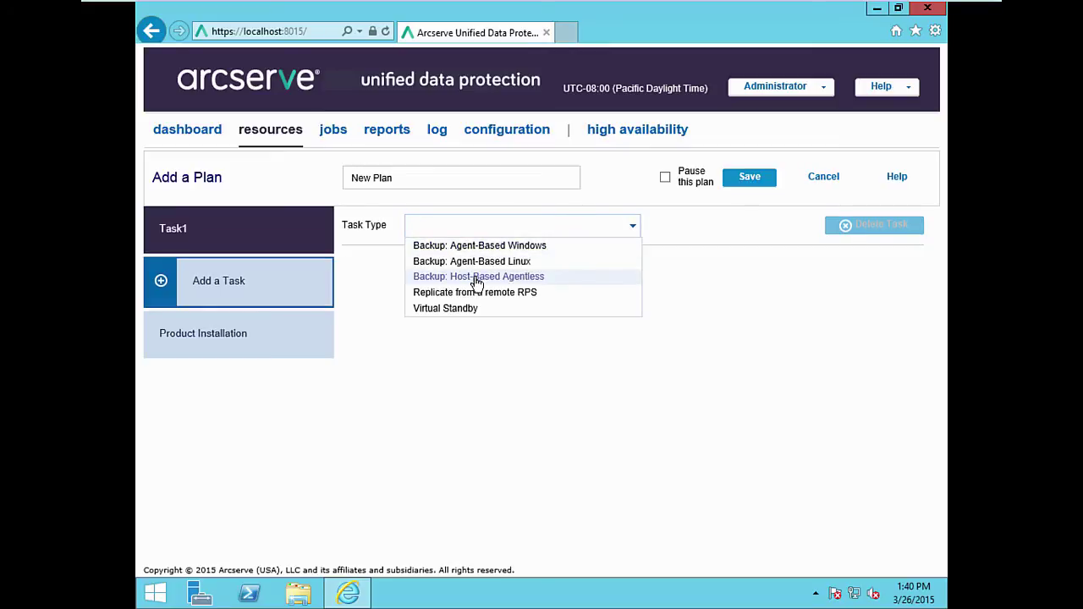
pyautogui.click(483, 265)
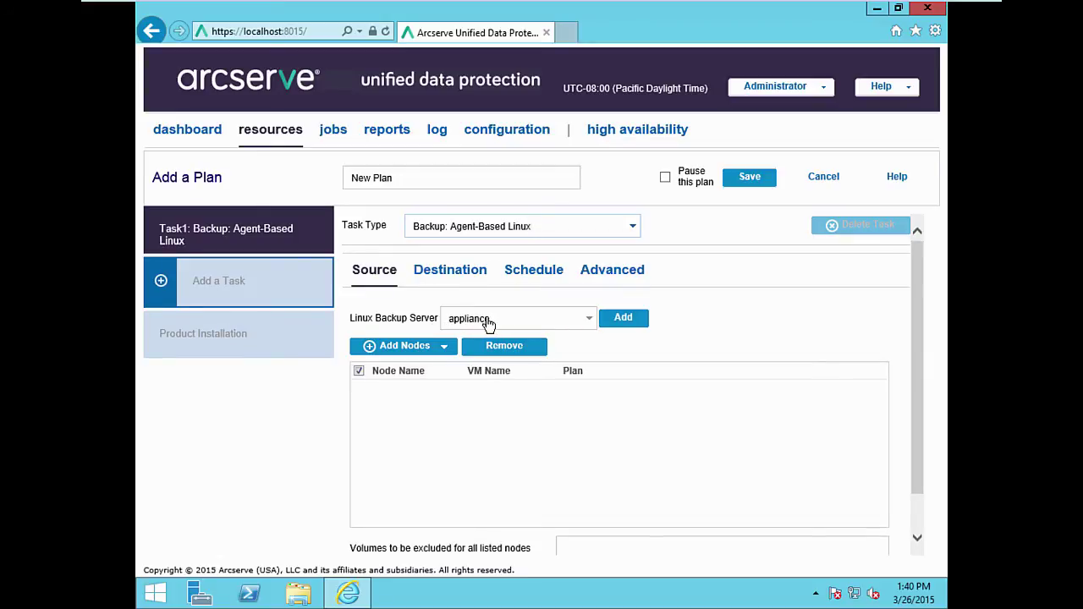
pyautogui.click(449, 272)
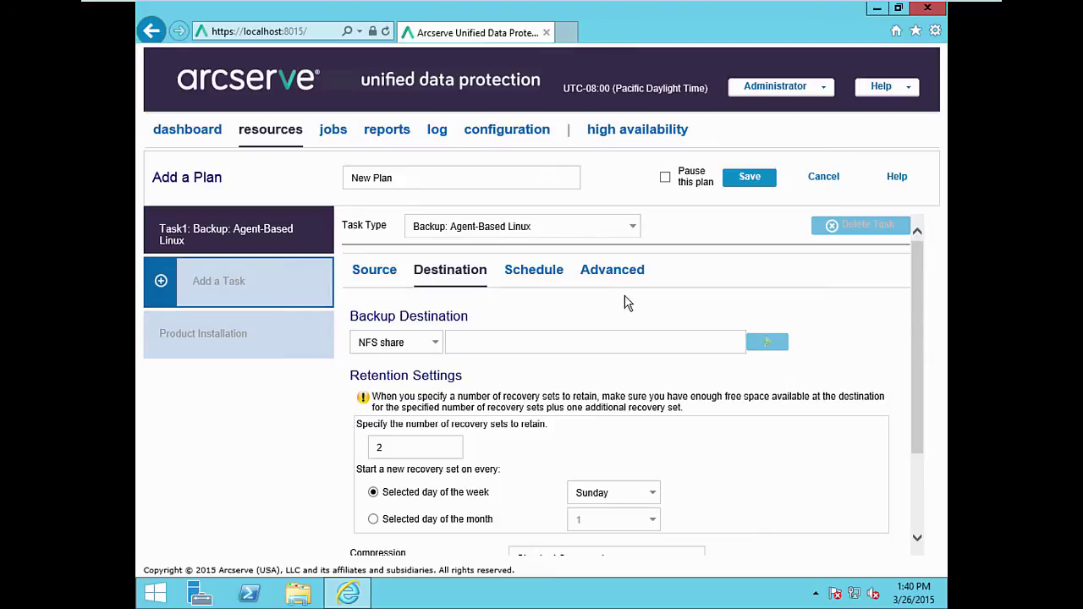
pyautogui.click(821, 177)
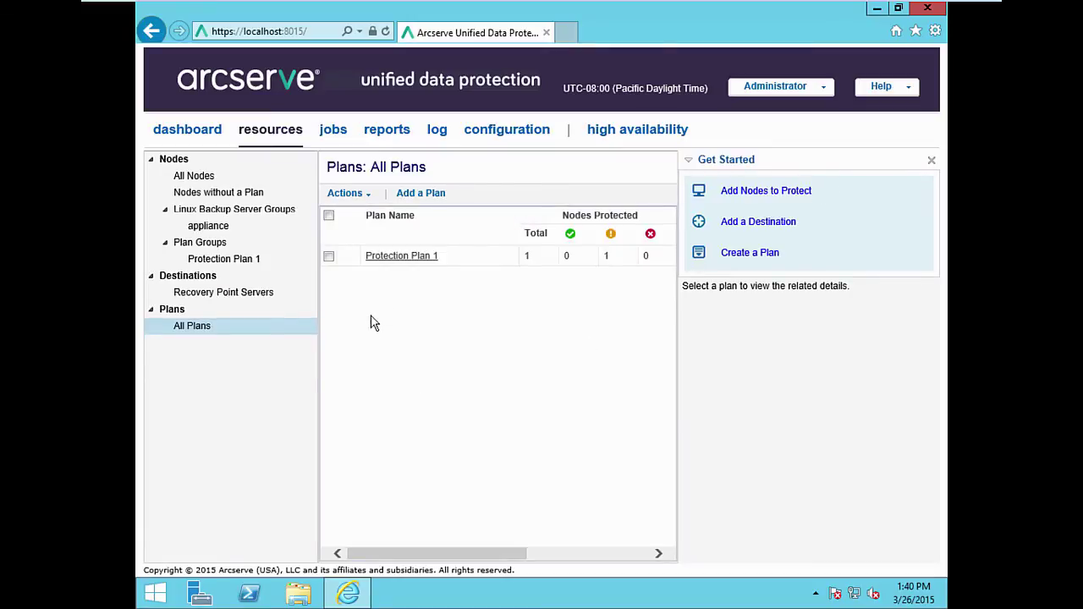
# Step: Add Task2 to Protection Plan 1 as a Virtual Standby task and show its Virtualization Server settings
pyautogui.click(402, 261)
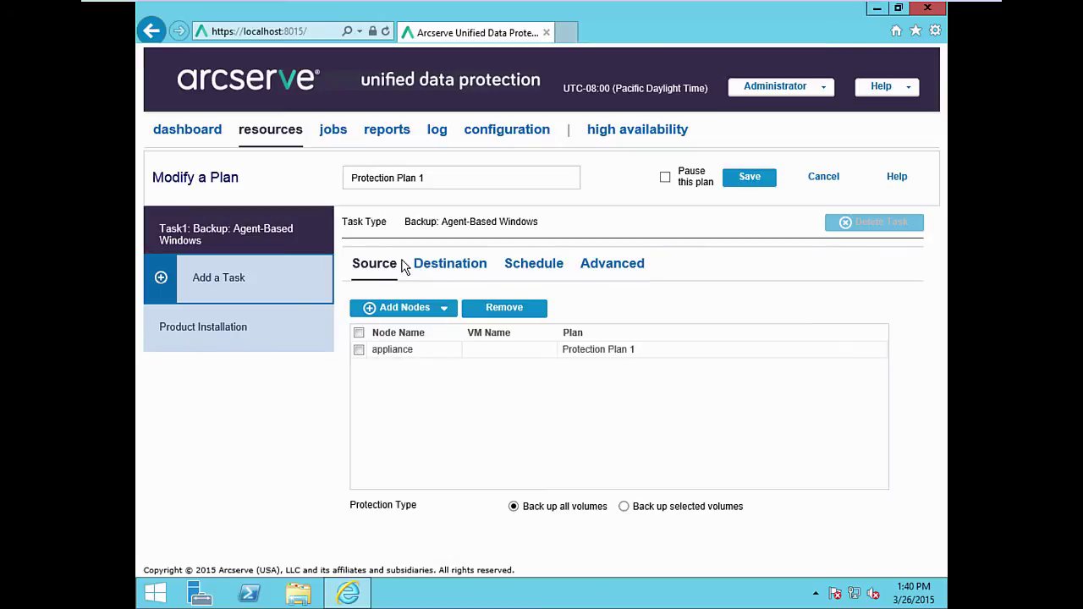
pyautogui.click(239, 285)
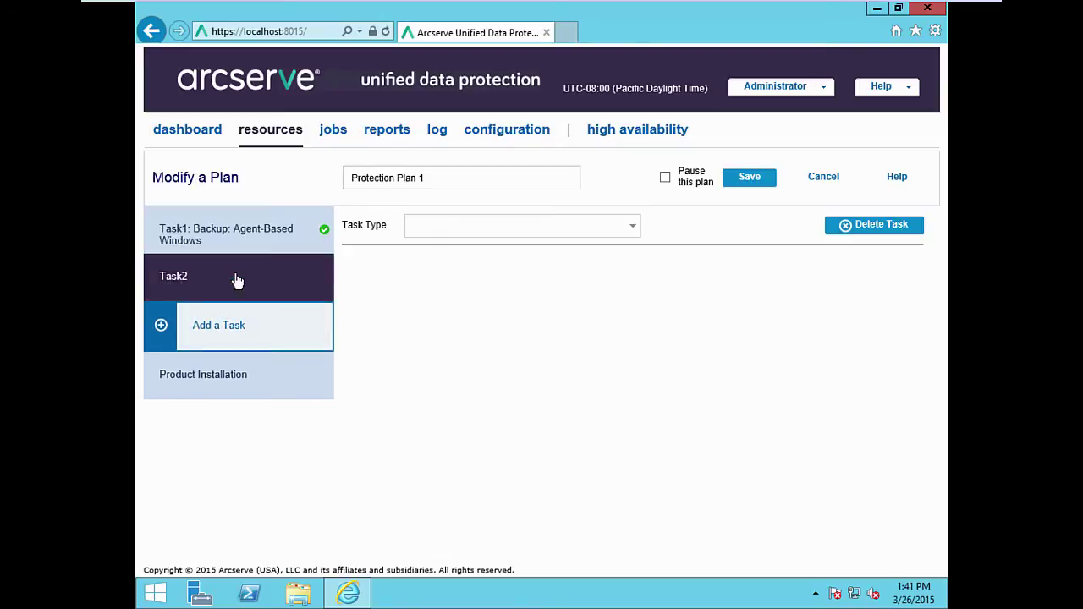
pyautogui.click(627, 230)
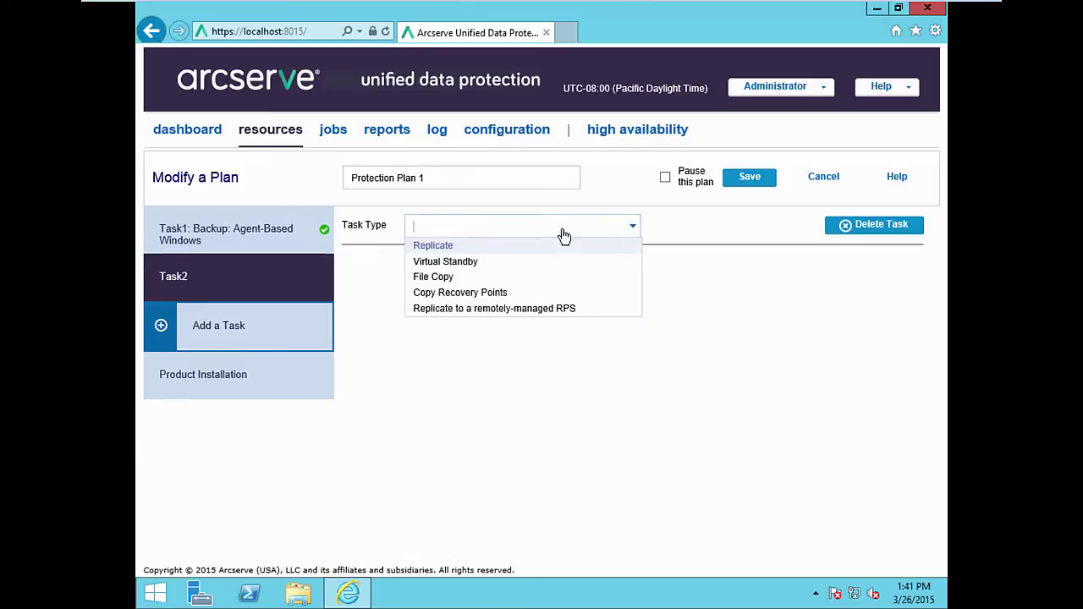
pyautogui.click(503, 262)
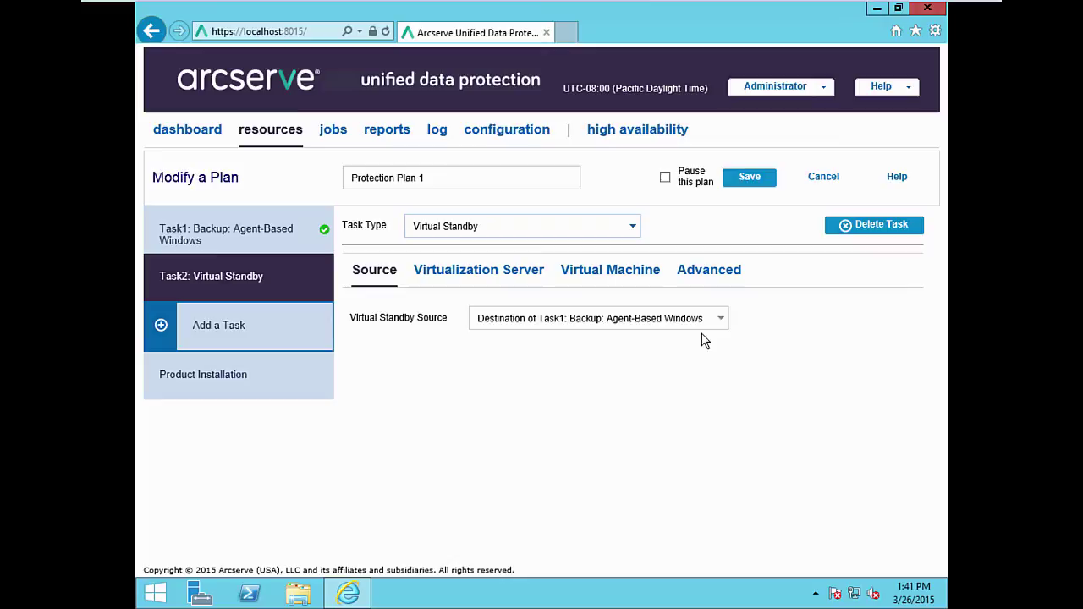
pyautogui.click(446, 271)
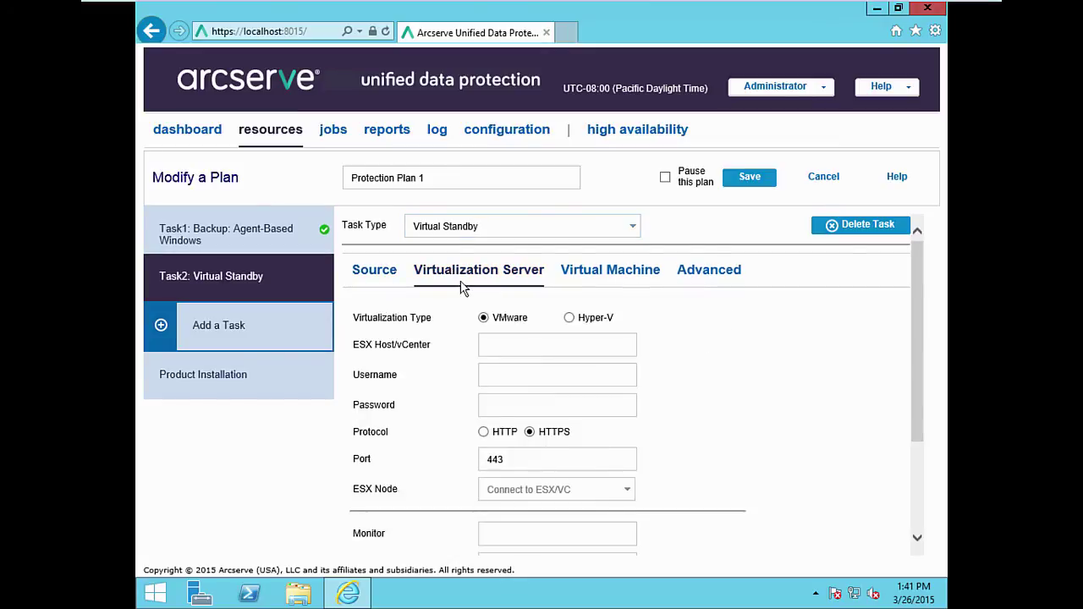
# Step: Set the virtualization type to Hyper-V with host appliance and the administrator password
pyautogui.click(569, 320)
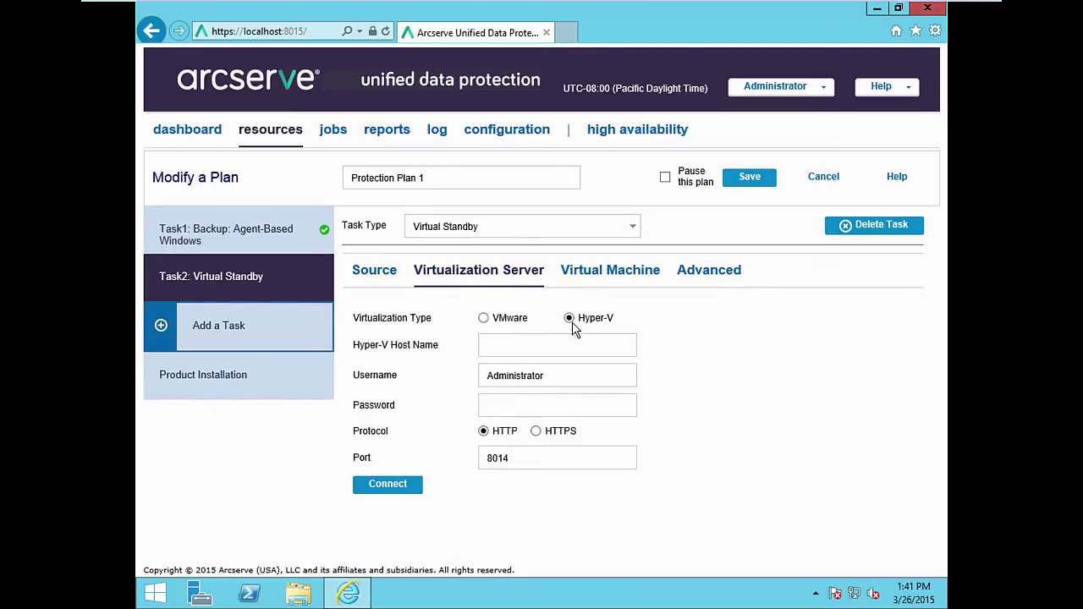
pyautogui.click(549, 344)
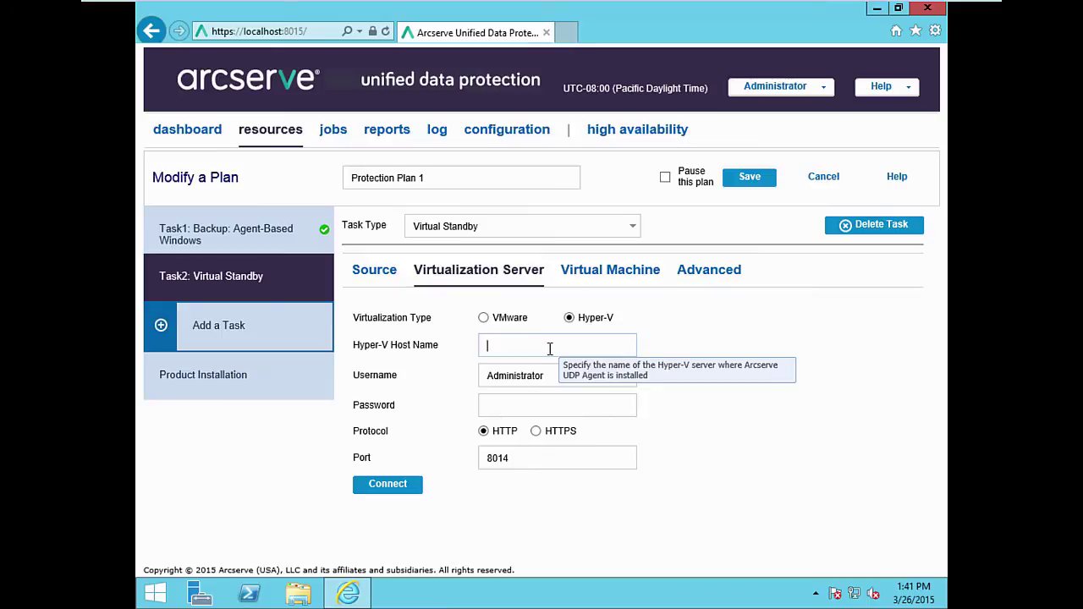
pyautogui.write('appliance')
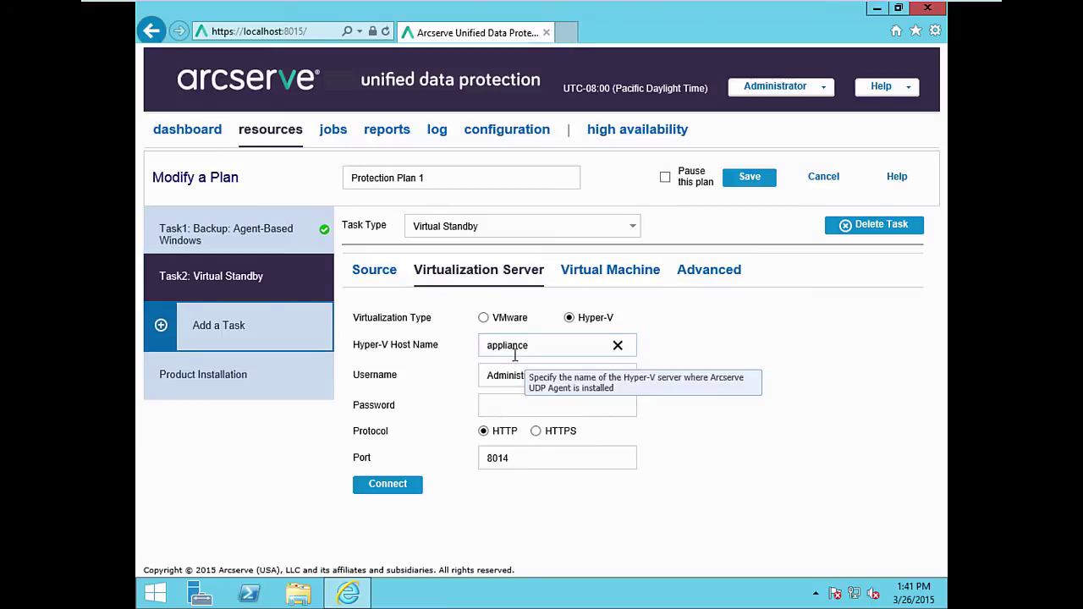
pyautogui.click(495, 405)
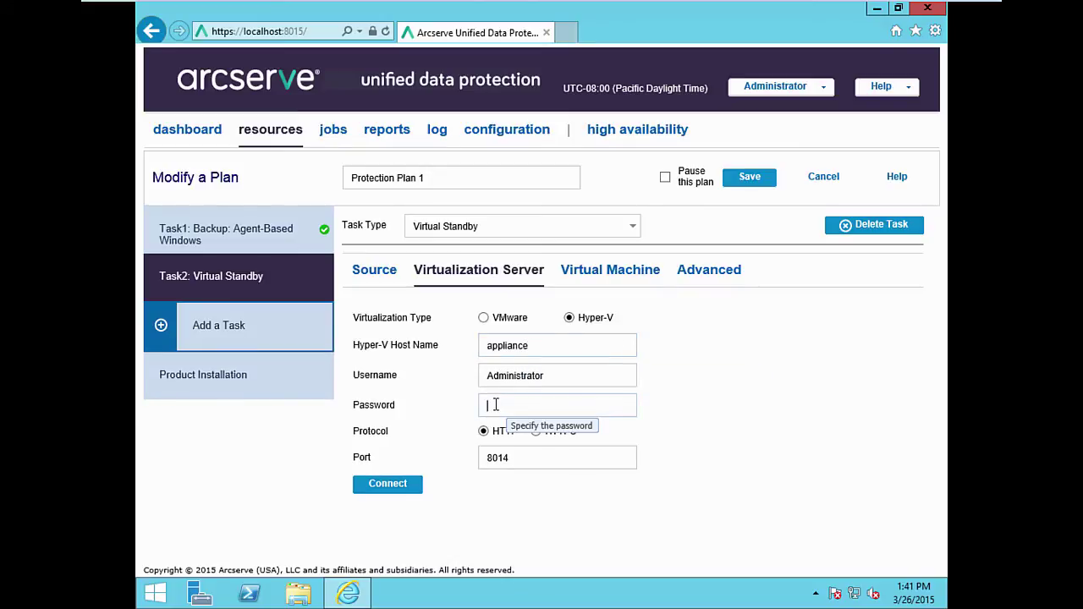
pyautogui.write('••••••')
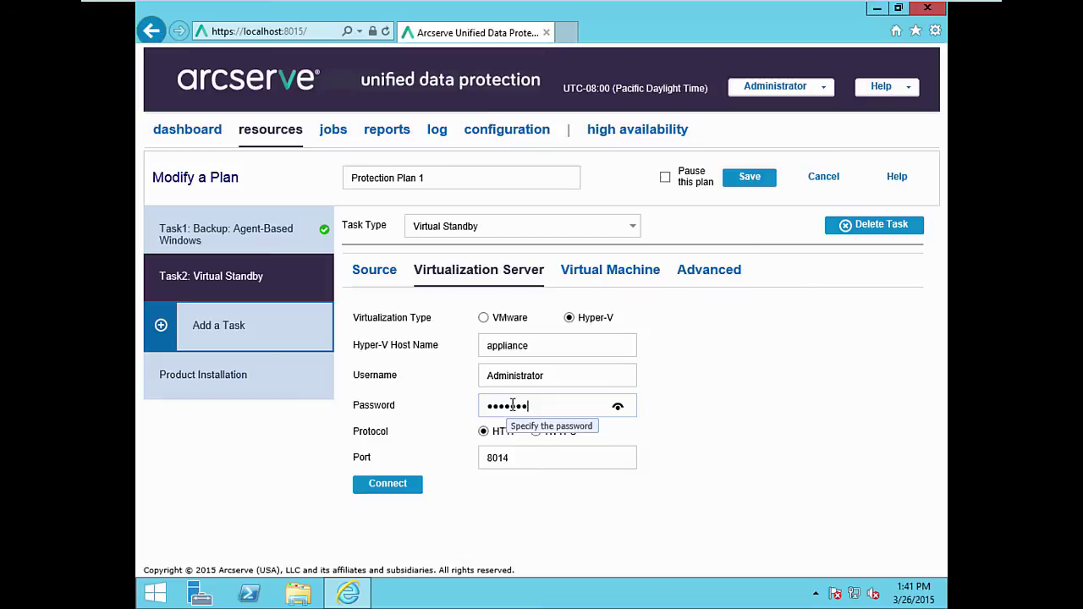
pyautogui.write('••••')
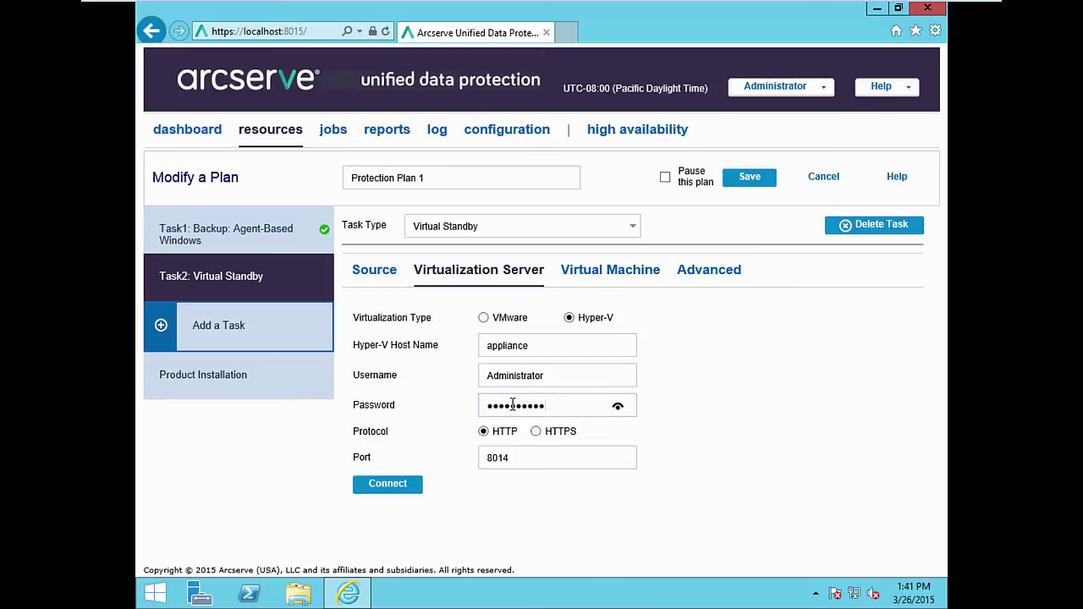
# Step: Connect to the Hyper-V host over HTTPS port 8014 and acknowledge the success message
pyautogui.click(537, 431)
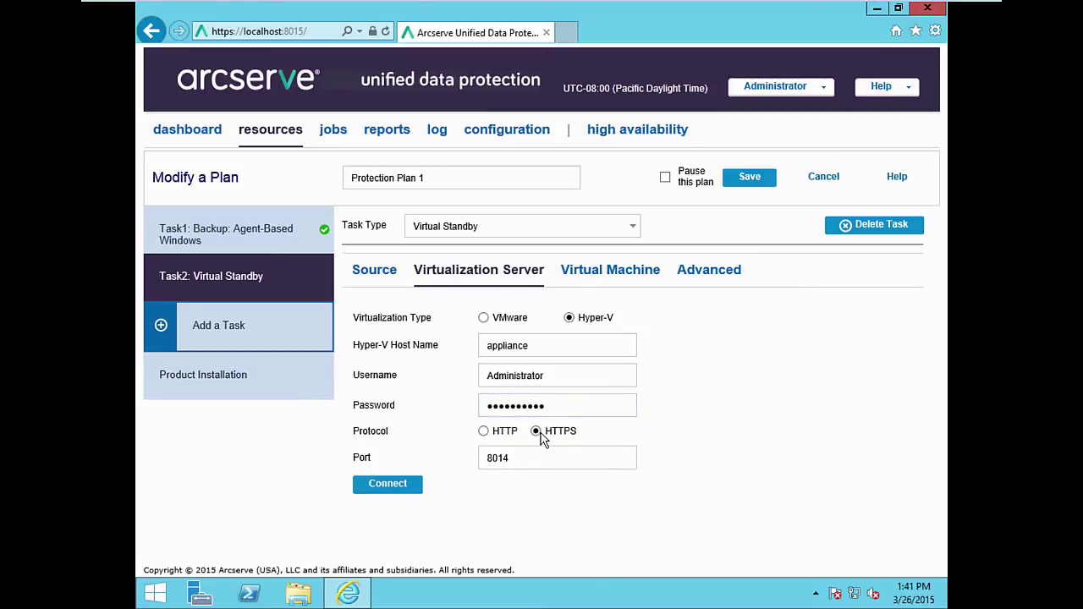
pyautogui.click(392, 487)
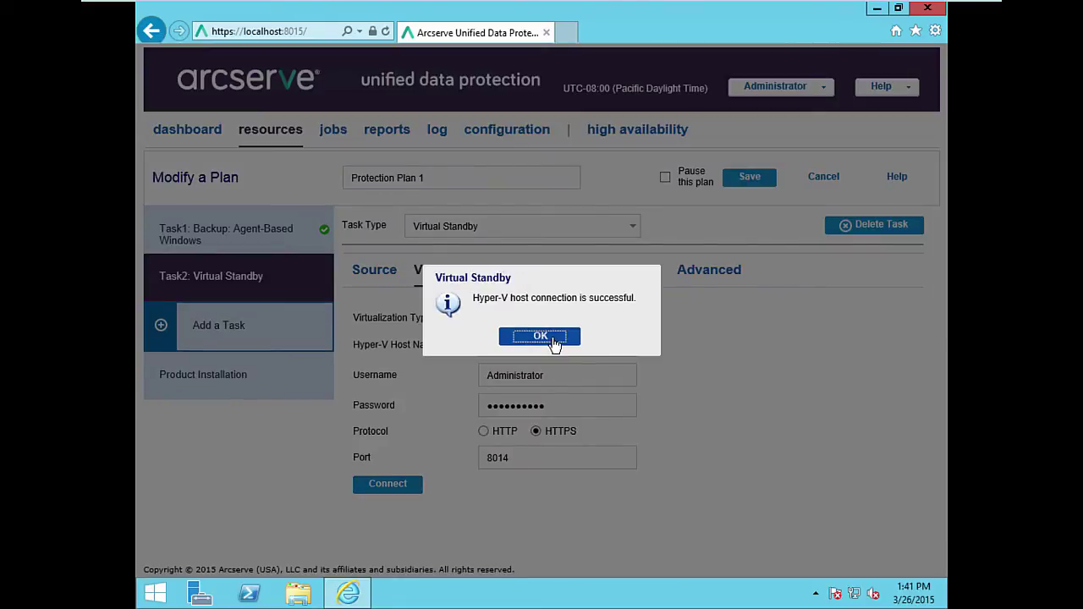
pyautogui.click(554, 341)
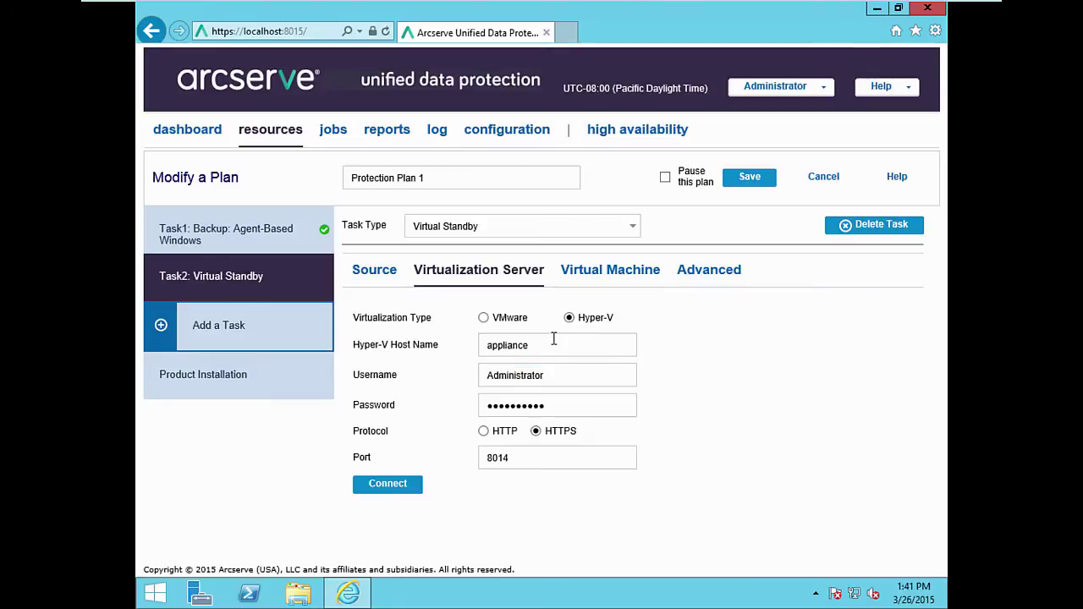
# Step: Review the Virtual Machine settings: prefix UDPVM_, 24 snapshots, 1 CPU, 1024 MB memory
pyautogui.click(597, 274)
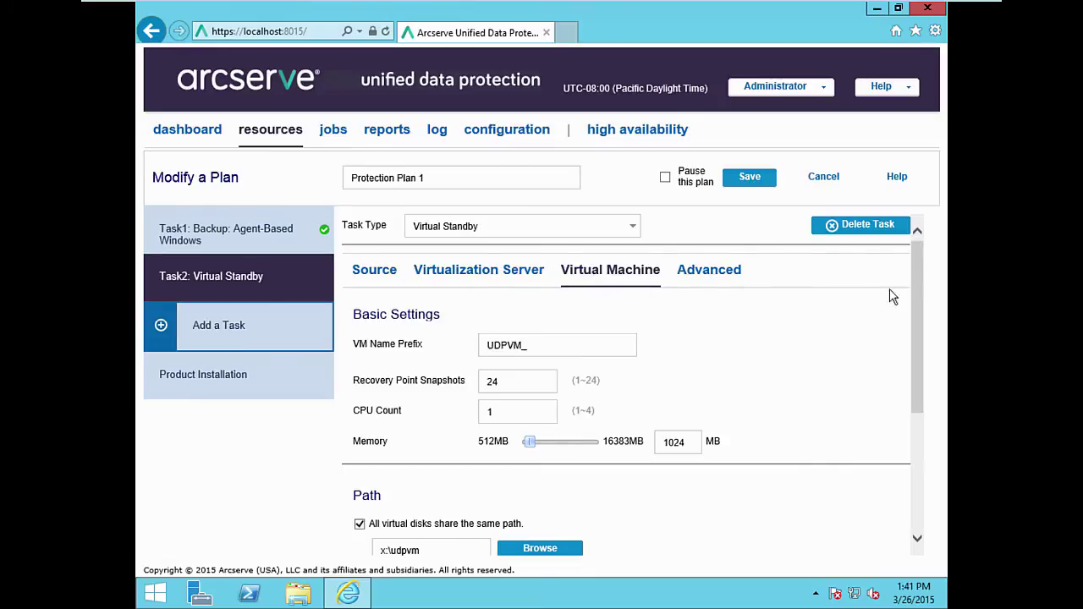
pyautogui.moveTo(913, 289); pyautogui.dragTo(911, 359)
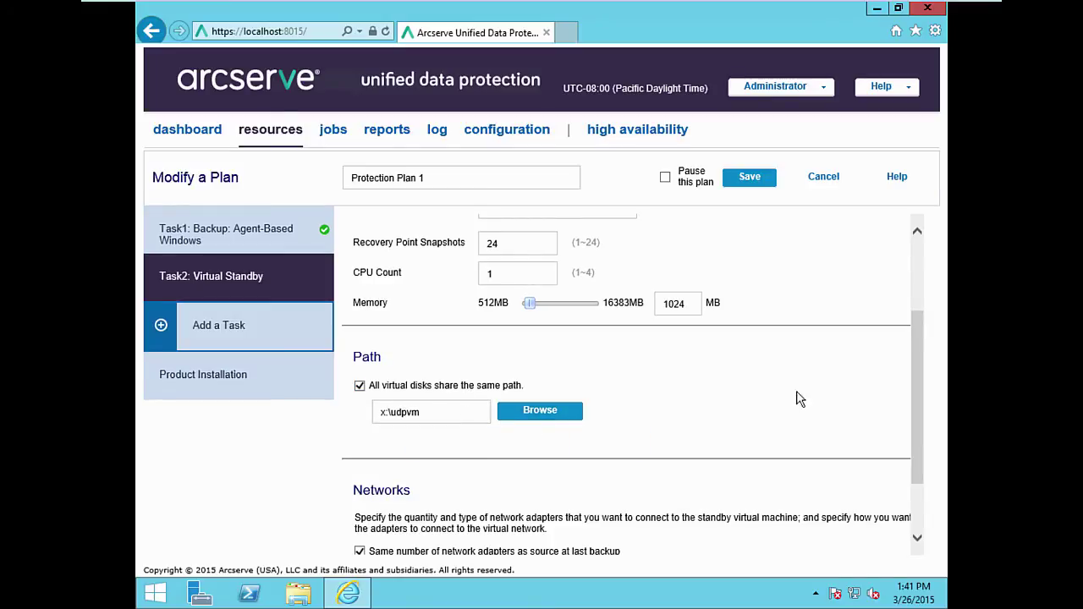
pyautogui.moveTo(921, 381); pyautogui.dragTo(924, 305)
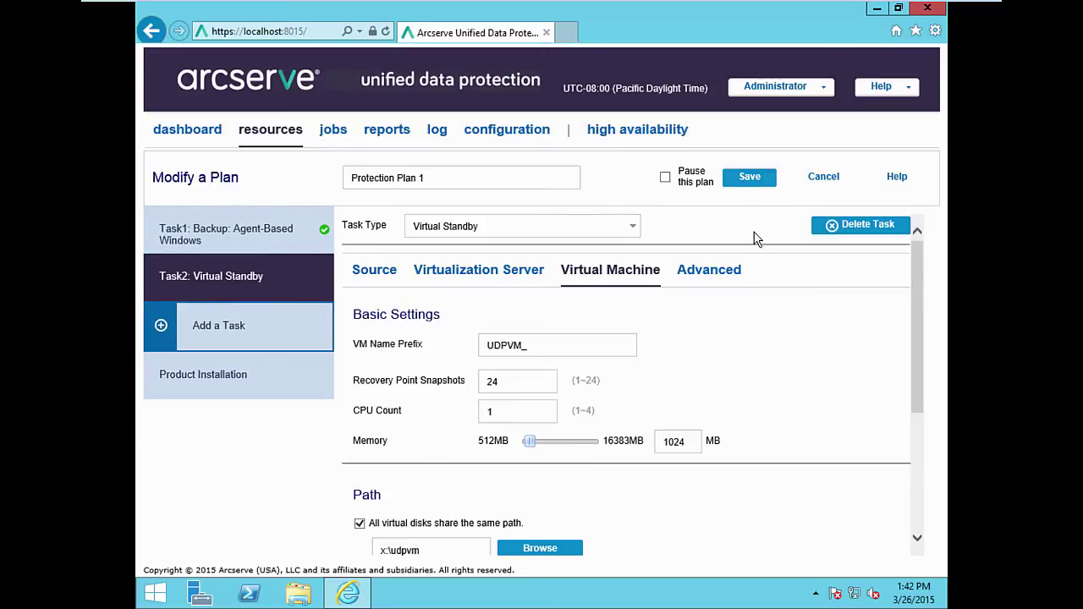
# Step: Minimise the browser and launch CA ARCserve Backup Manager from the Start screen's app list
pyautogui.click(877, 8)
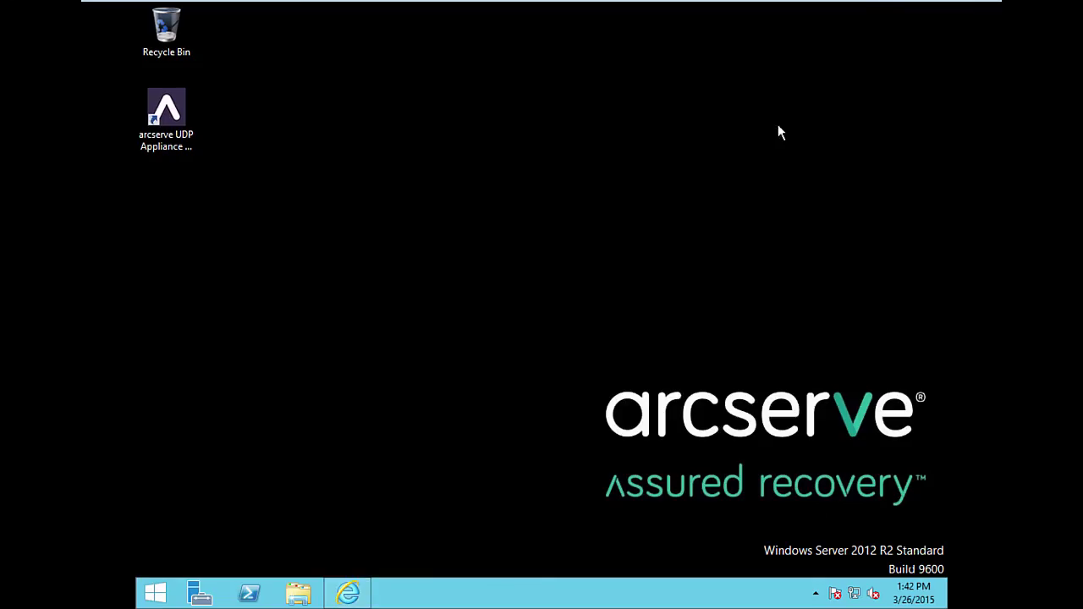
pyautogui.click(155, 597)
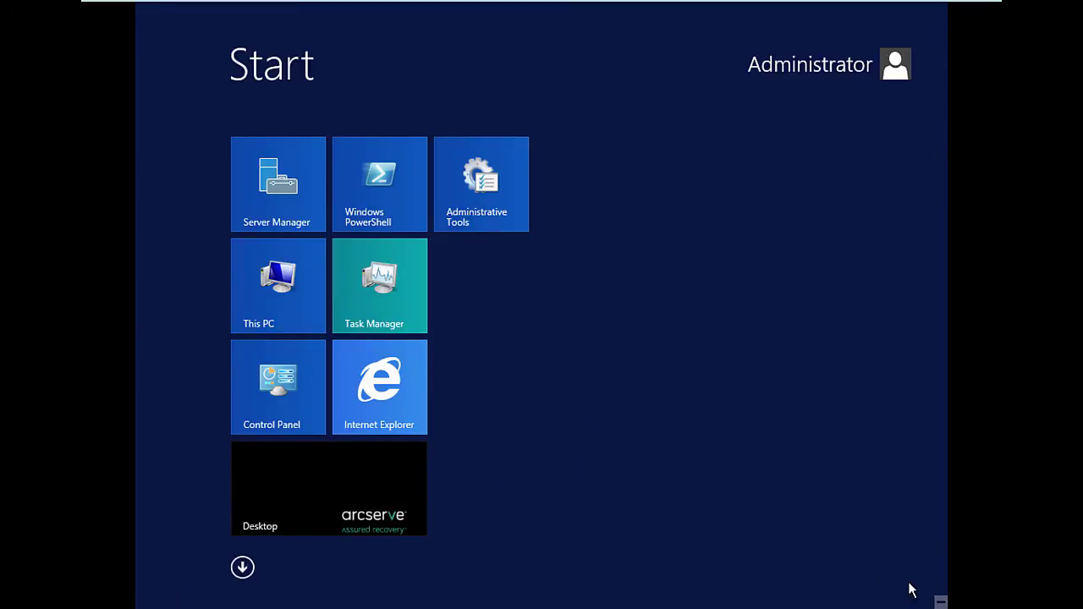
pyautogui.click(231, 567)
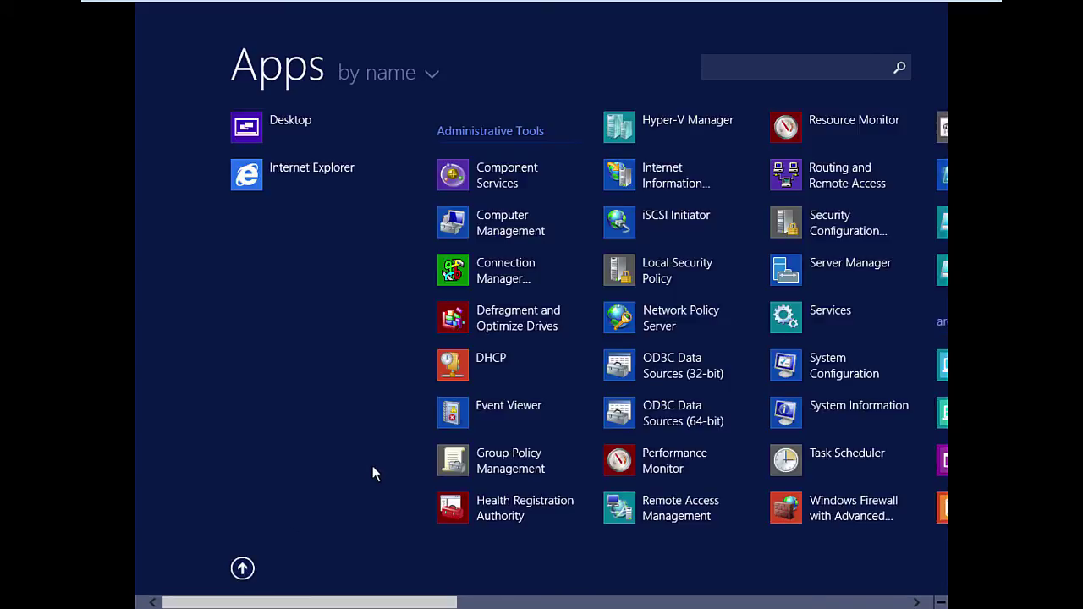
pyautogui.moveTo(415, 602); pyautogui.dragTo(560, 606)
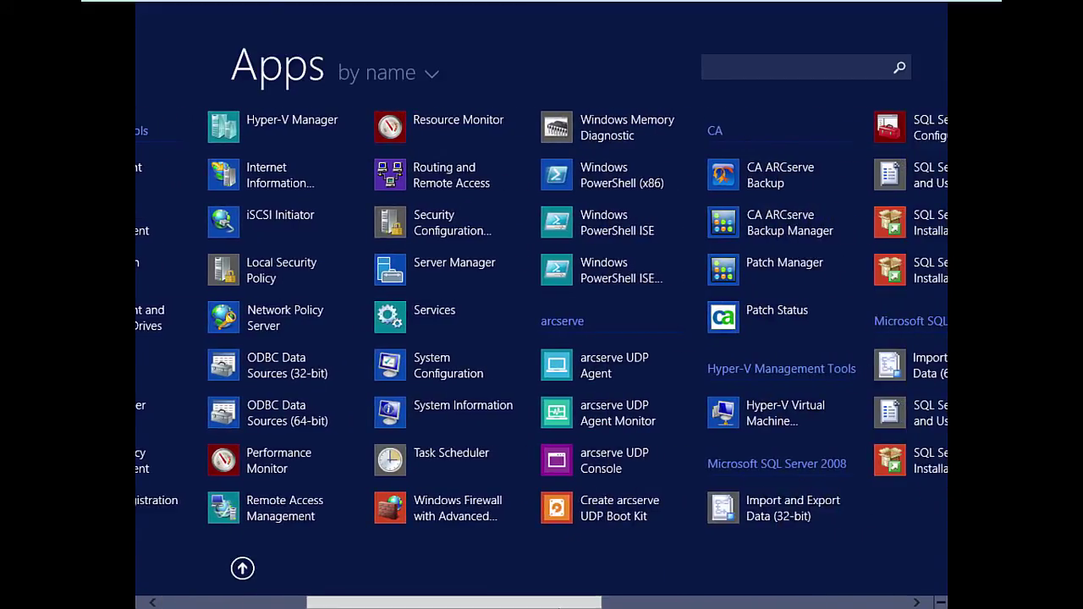
pyautogui.click(775, 225)
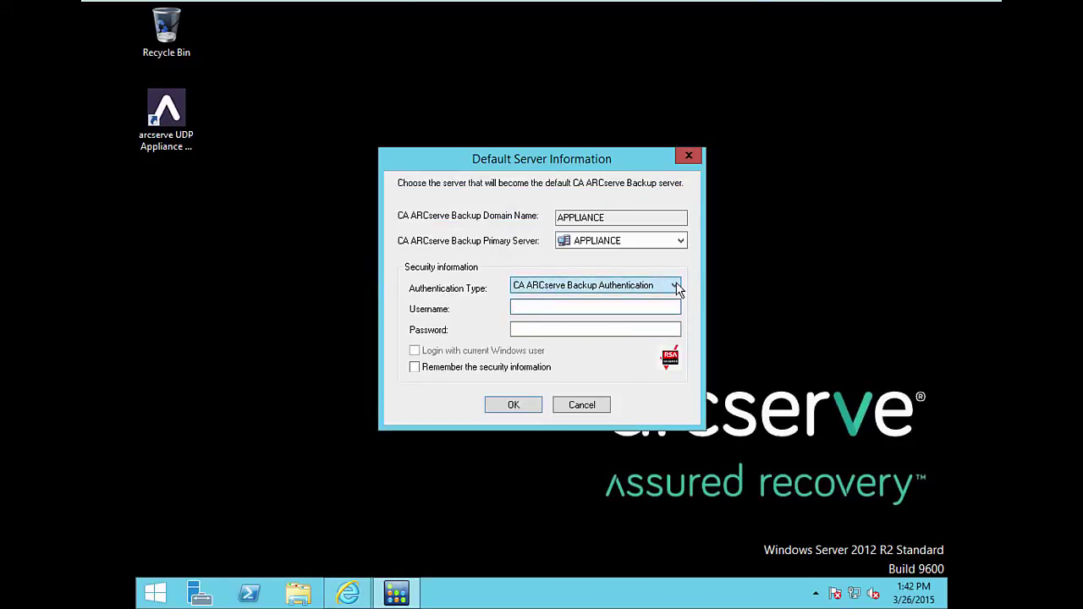
# Step: Sign in to server APPLIANCE using Windows Authentication as the current Windows user
pyautogui.click(677, 287)
pyautogui.click(636, 304)
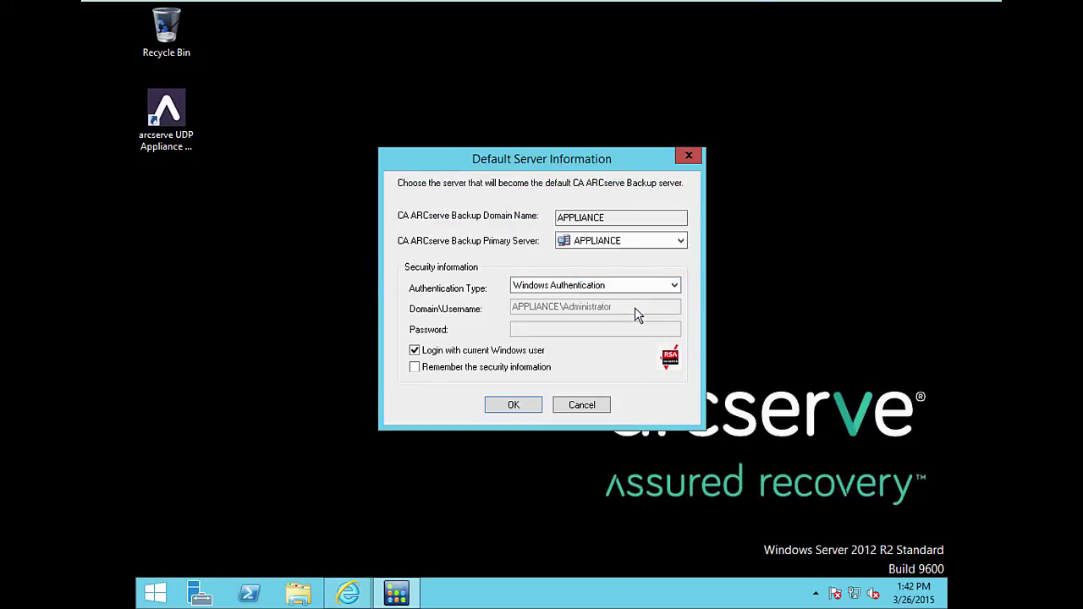
pyautogui.click(515, 406)
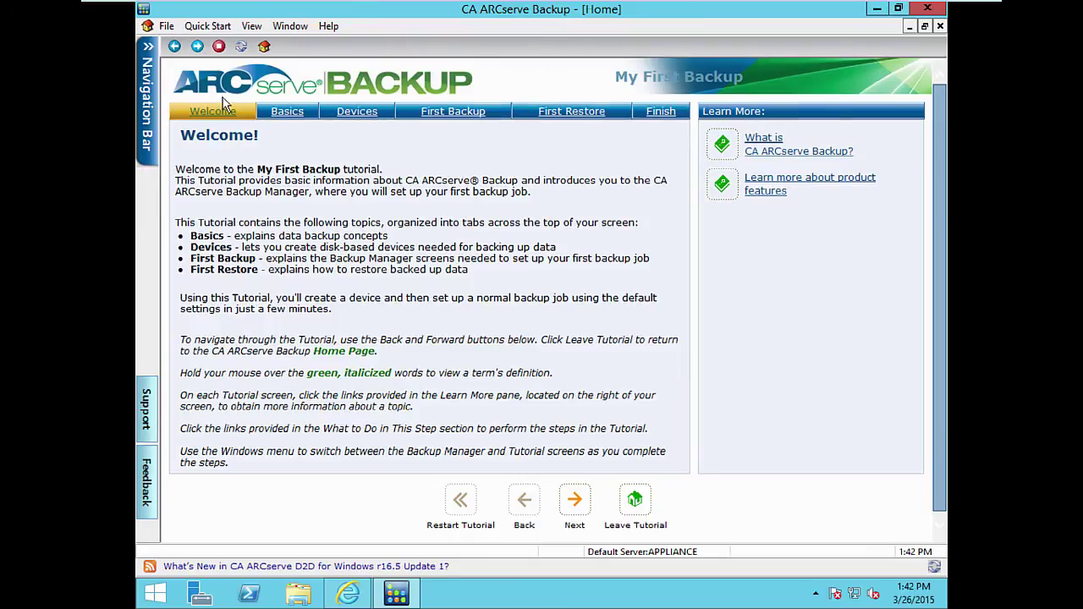
# Step: Skip to the end of the tutorial and open Quick Start > Backup
pyautogui.click(664, 117)
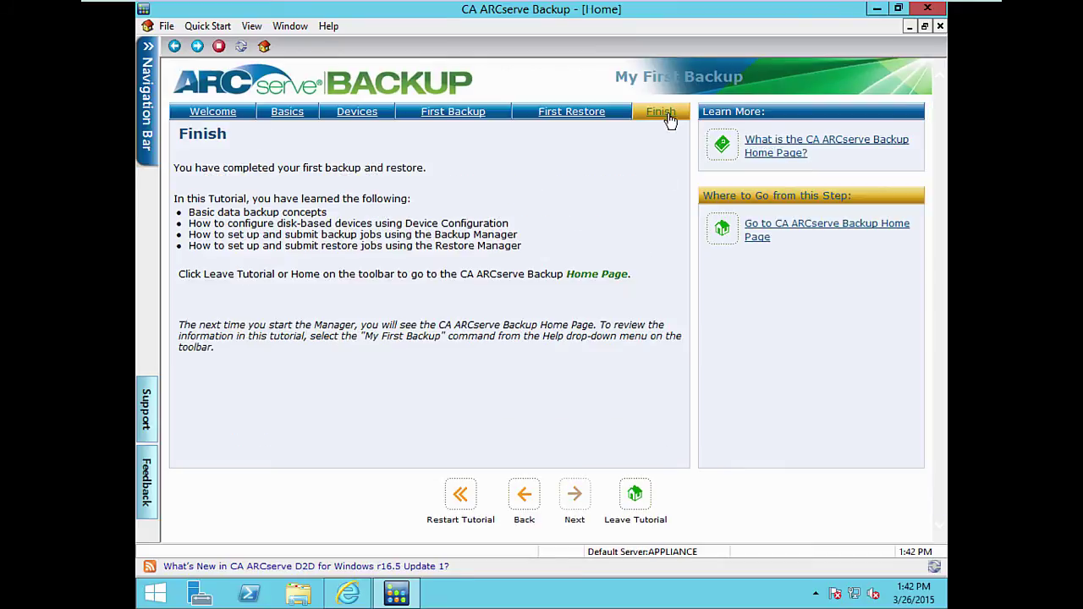
pyautogui.click(148, 54)
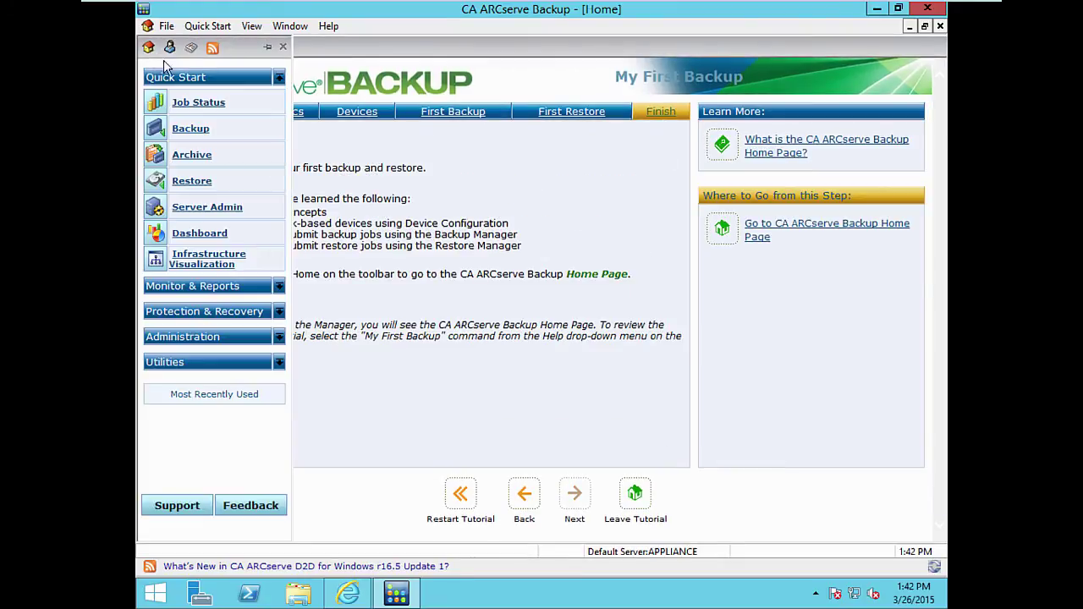
pyautogui.click(193, 130)
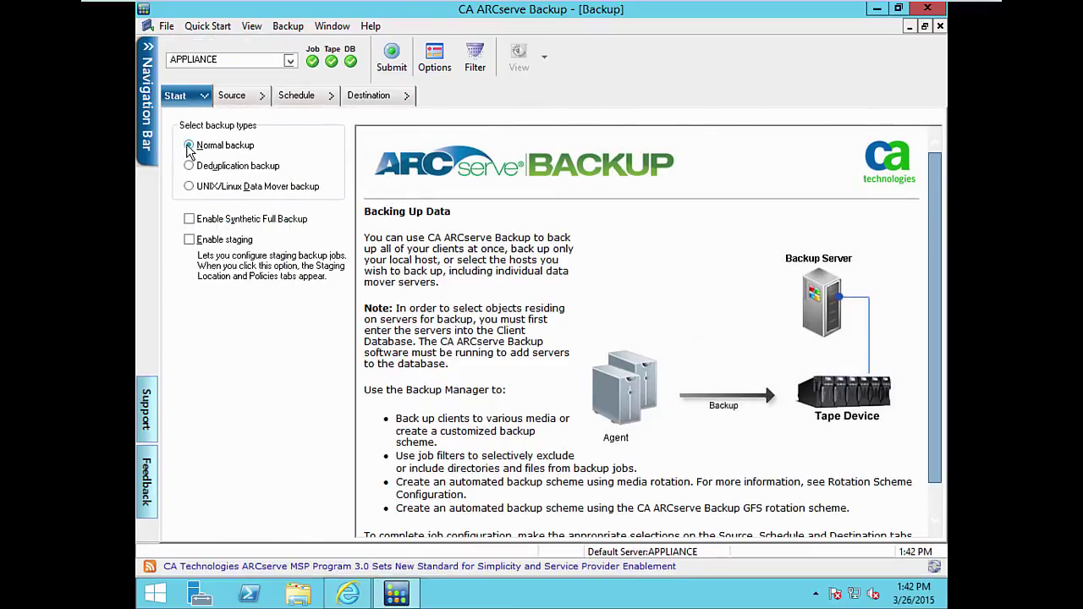
# Step: On the Source tab, widen the tree and bring up the CA ARCserve UDP Recovery Point Servers options
pyautogui.click(233, 97)
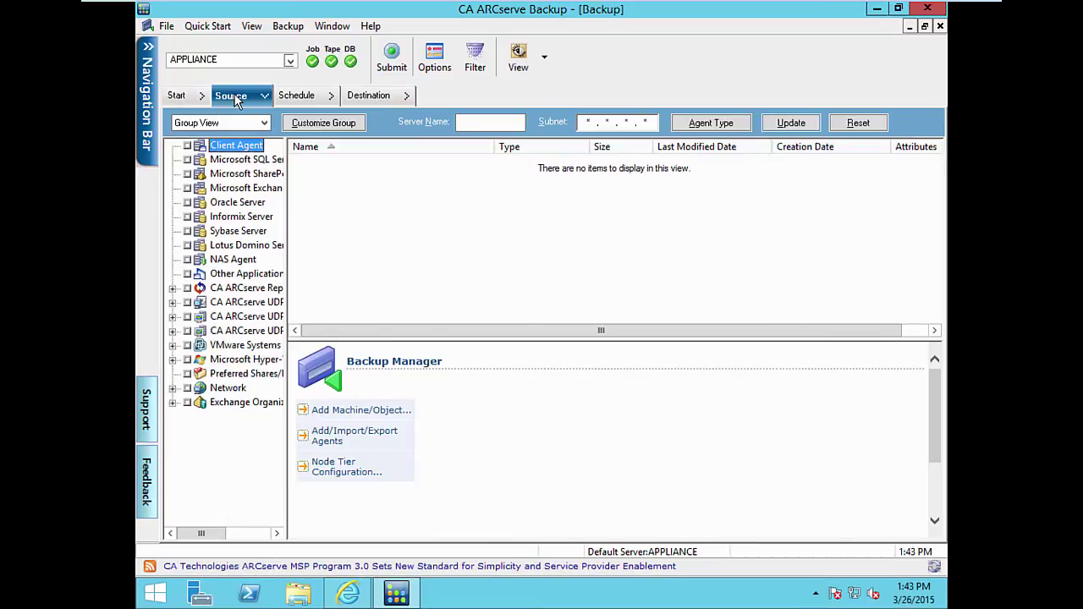
pyautogui.moveTo(289, 215); pyautogui.dragTo(392, 217)
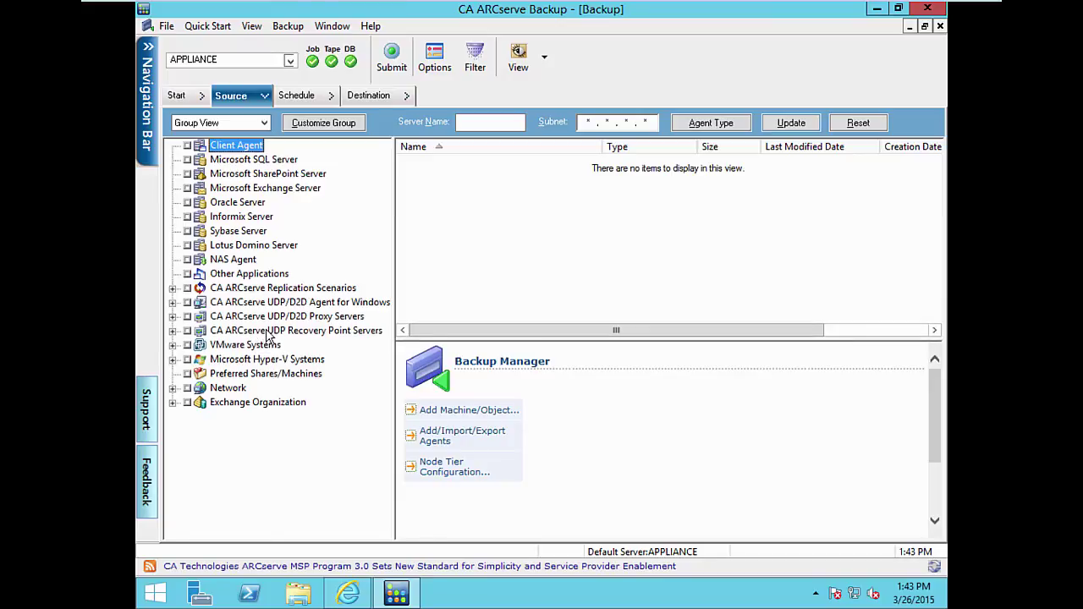
pyautogui.click(267, 333)
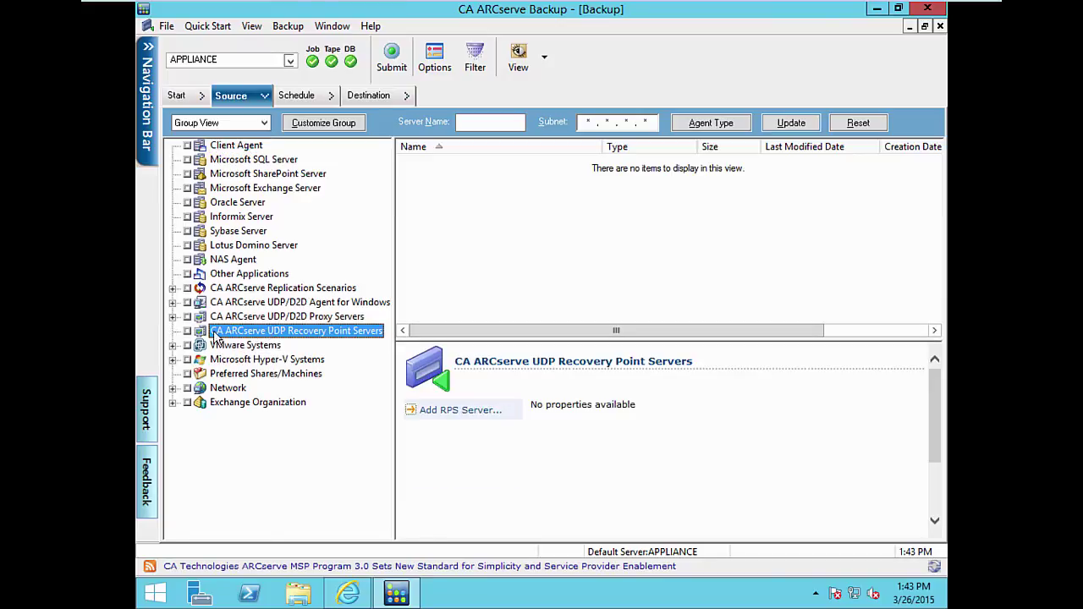
pyautogui.rightClick(247, 336)
# Step: Add host APPLIANCE as an RPS server with the administrator username and password
pyautogui.click(285, 343)
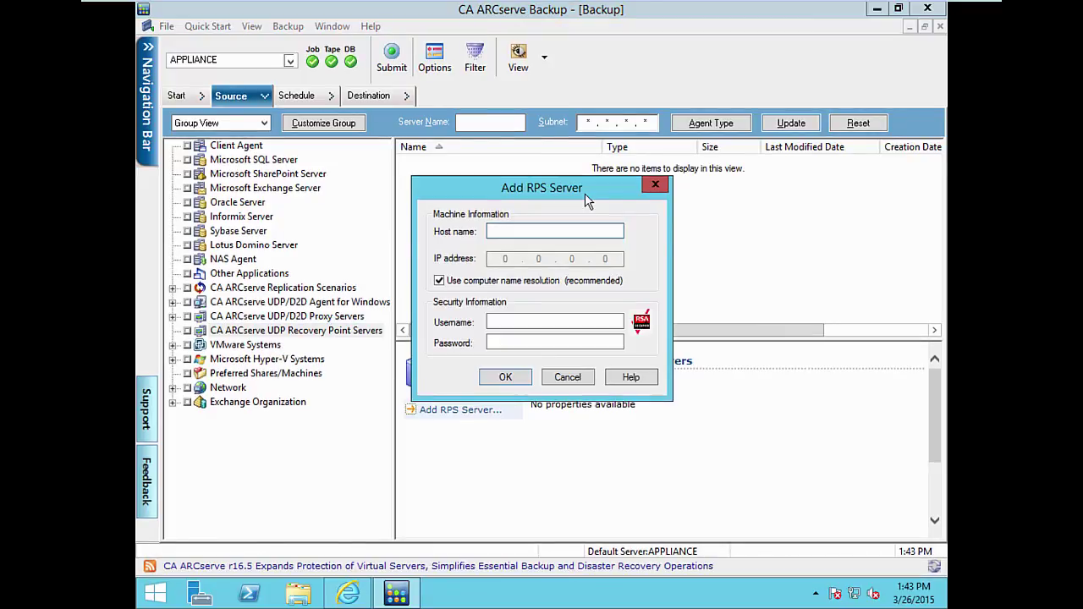
pyautogui.write('A')
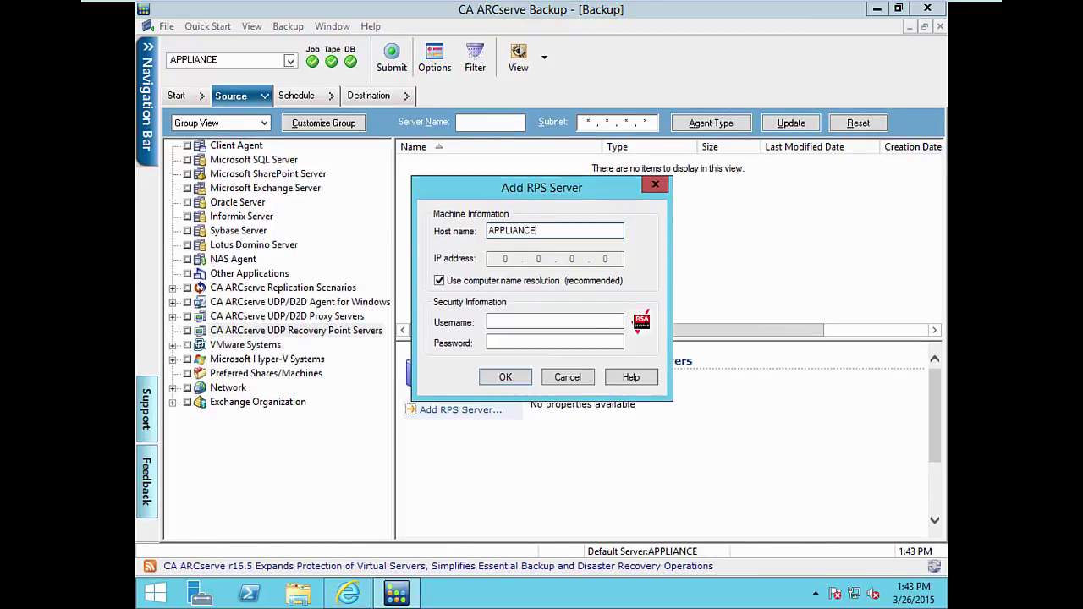
pyautogui.write('PPLIANCE')
pyautogui.click(521, 322)
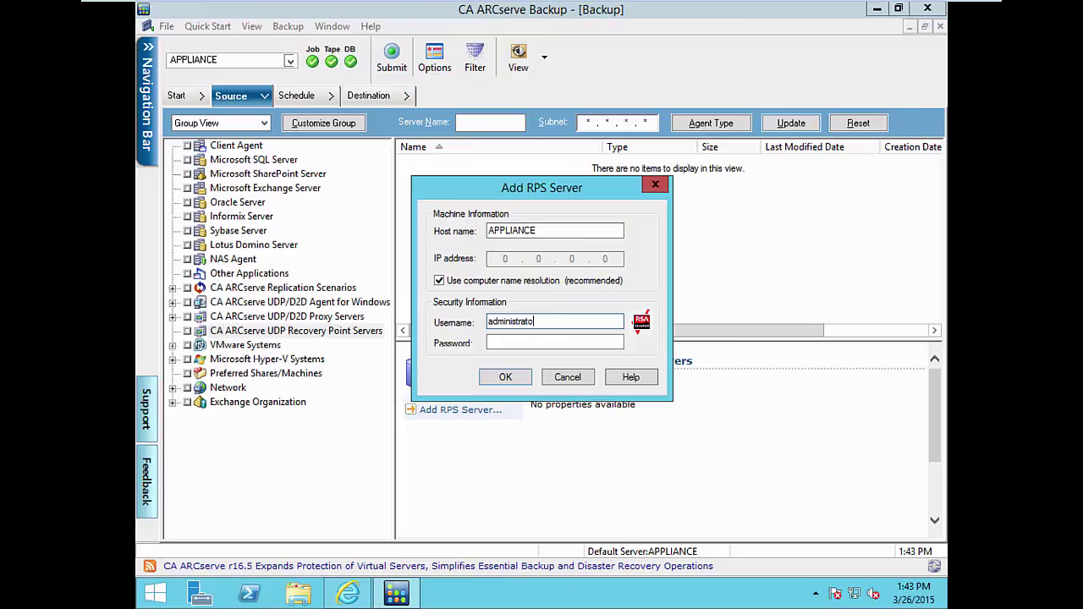
pyautogui.click(542, 343)
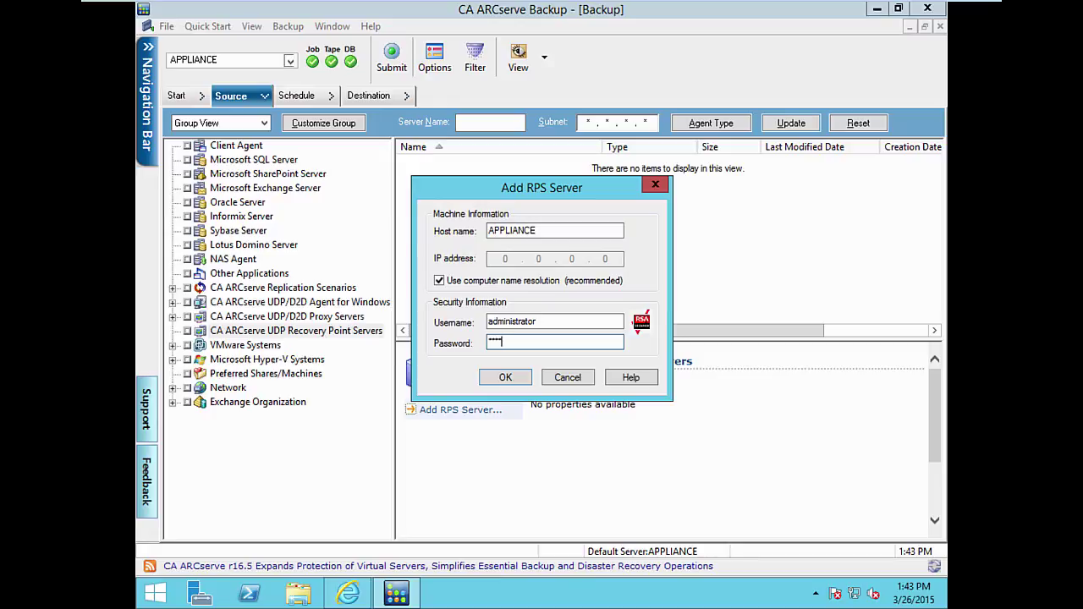
pyautogui.write('********')
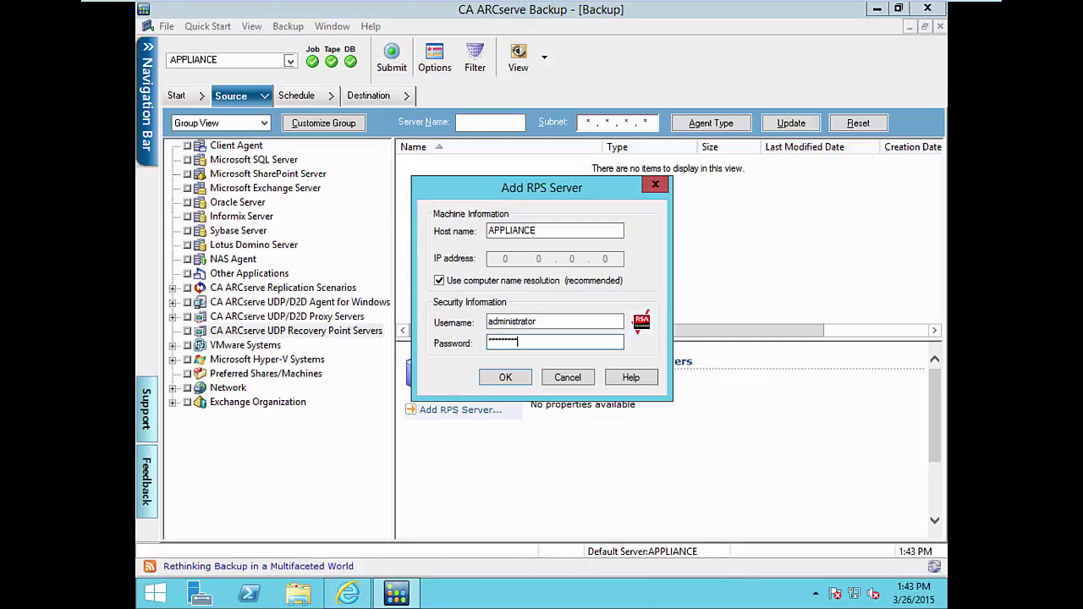
pyautogui.click(507, 378)
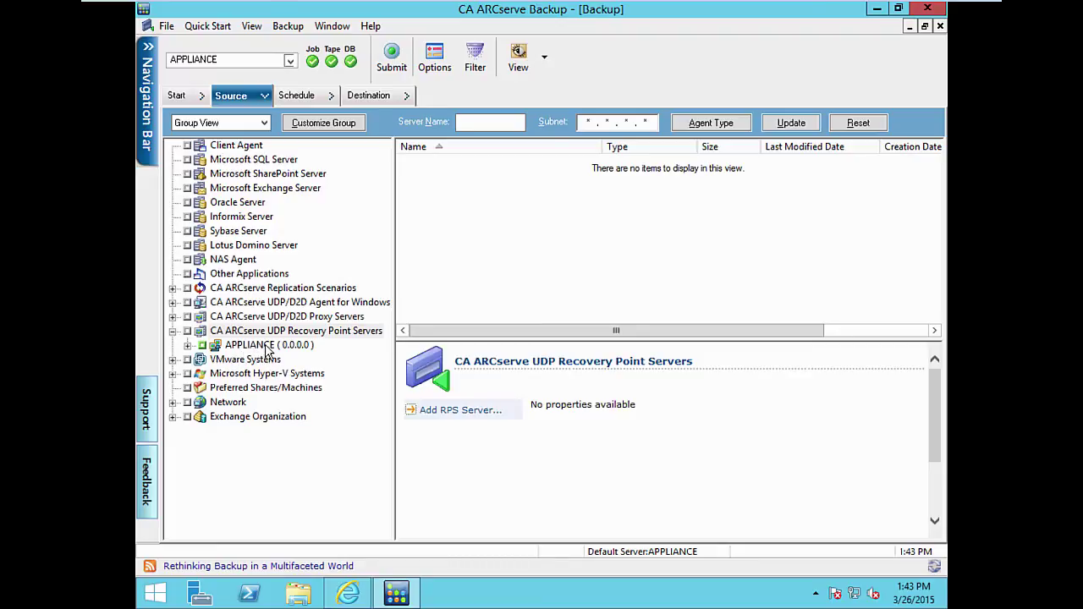
# Step: Expand APPLIANCE and view its properties: port 8014, https, datastore appliance_data_store
pyautogui.click(188, 345)
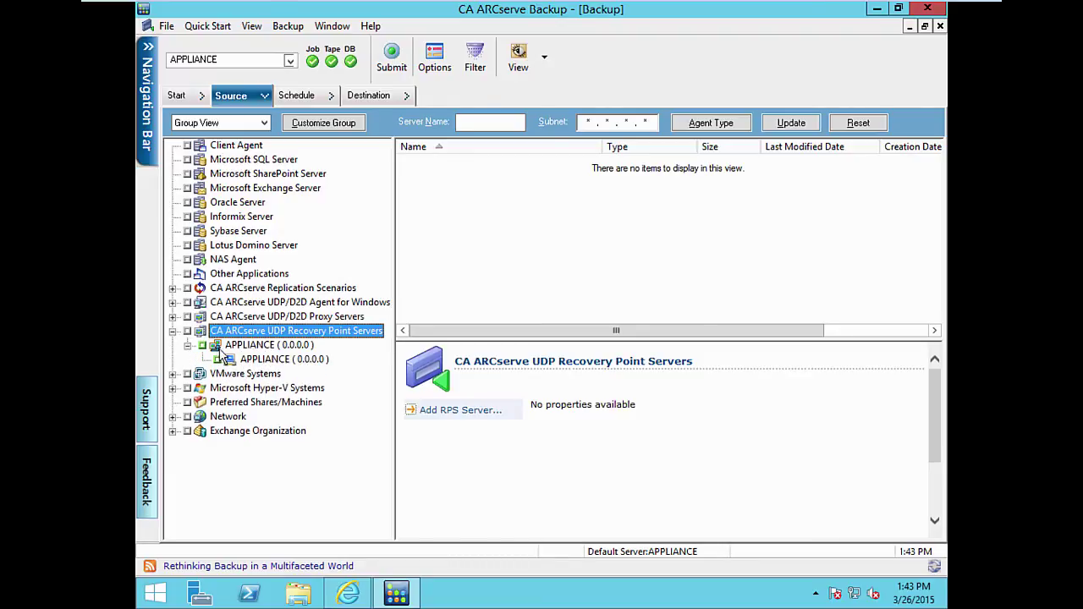
pyautogui.click(265, 360)
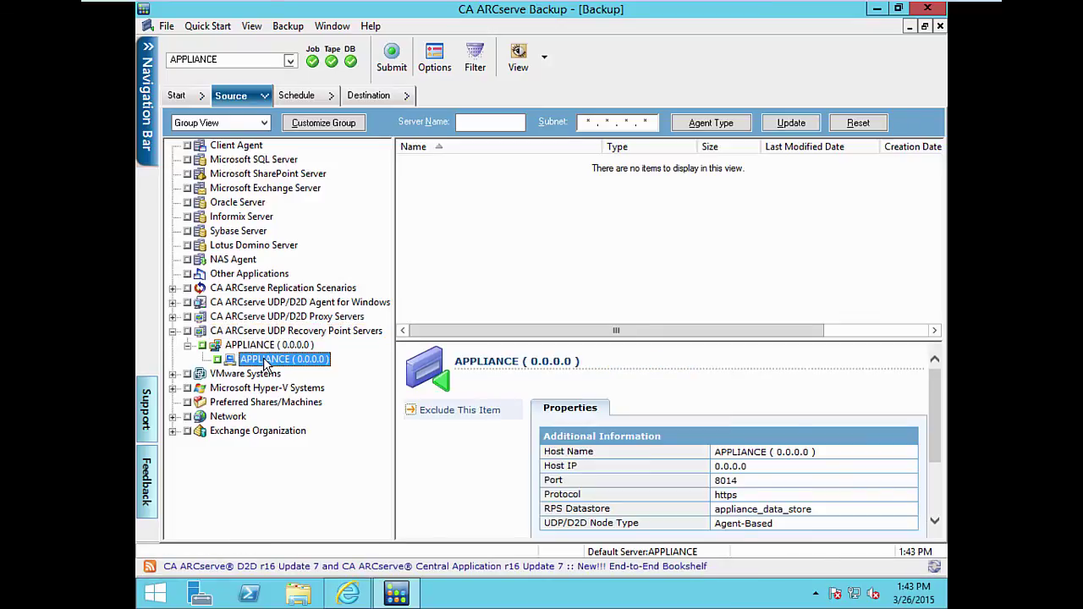